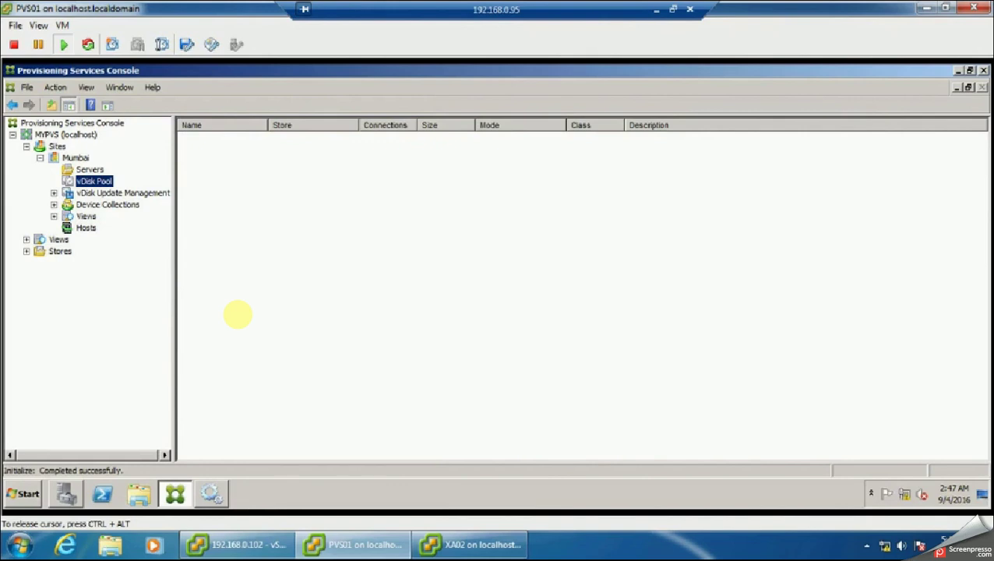
Look through the Mumbai site's device collection and the vDisk list of the Store under Stores.
{"action": "double_click", "coordinate": [107, 204]}
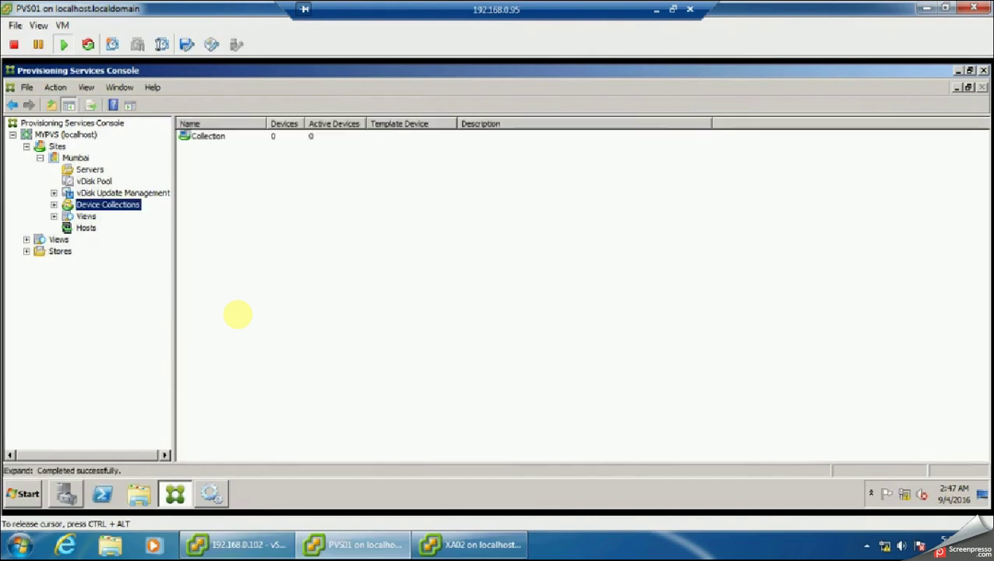
{"action": "left_click", "coordinate": [107, 216]}
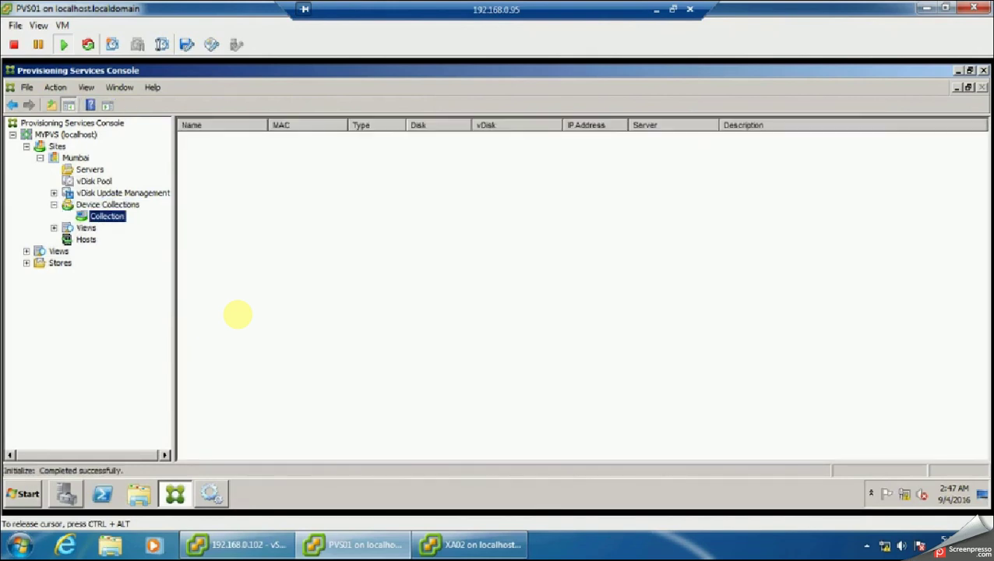
{"action": "left_click", "coordinate": [26, 263]}
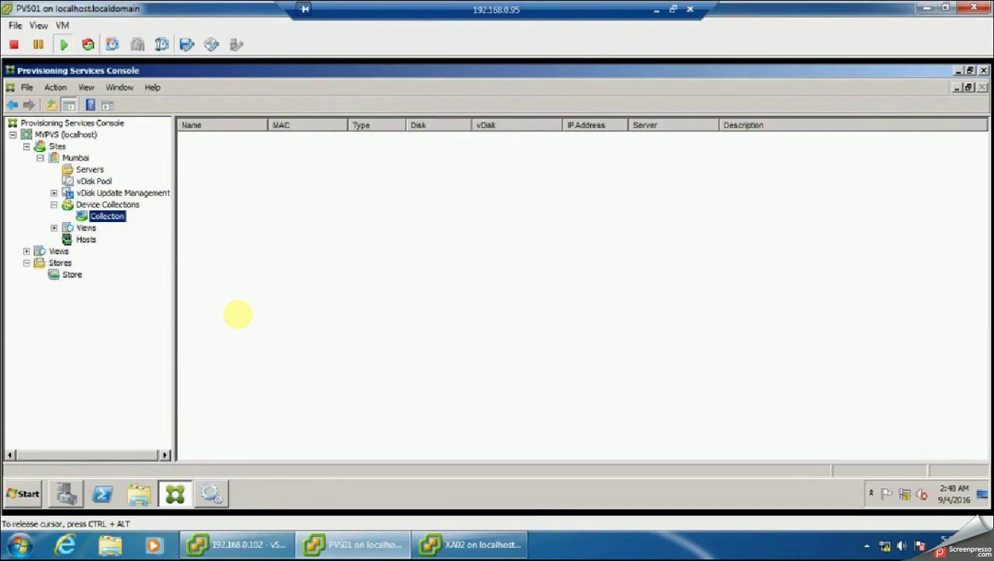
{"action": "left_click", "coordinate": [71, 275]}
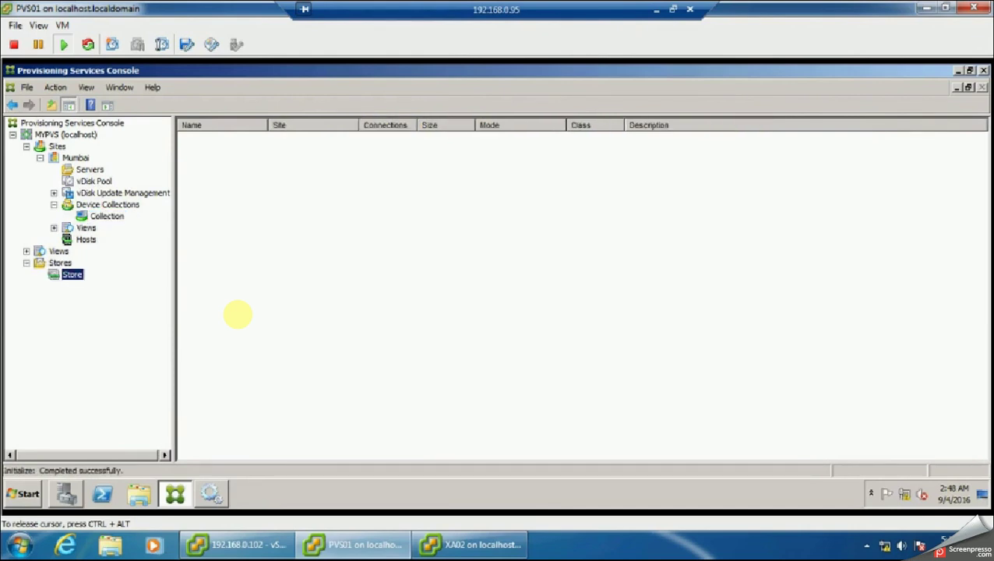
Open the Store's properties, check which Mumbai servers provide it and validate its paths.
{"action": "right_click", "coordinate": [71, 274]}
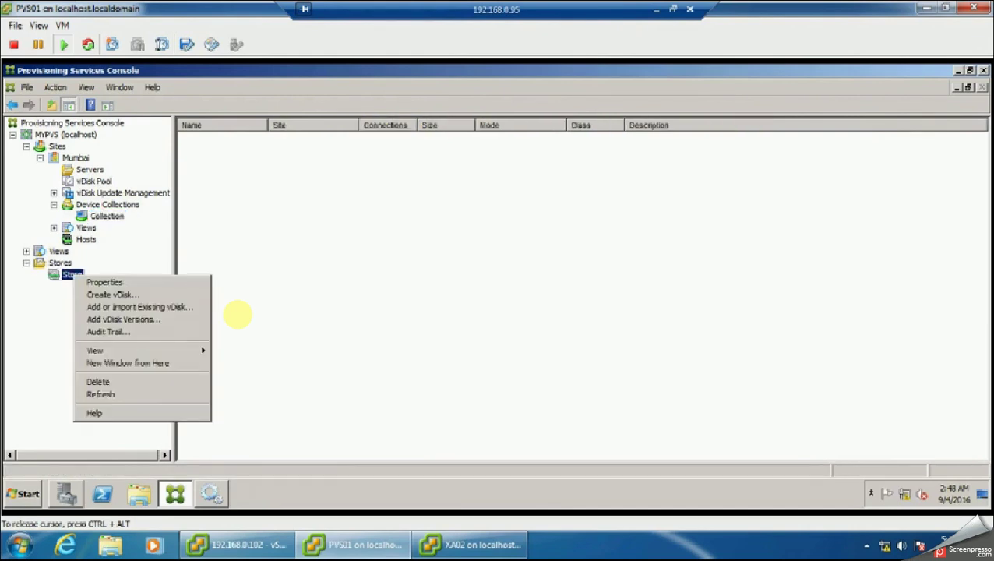
{"action": "left_click", "coordinate": [104, 282]}
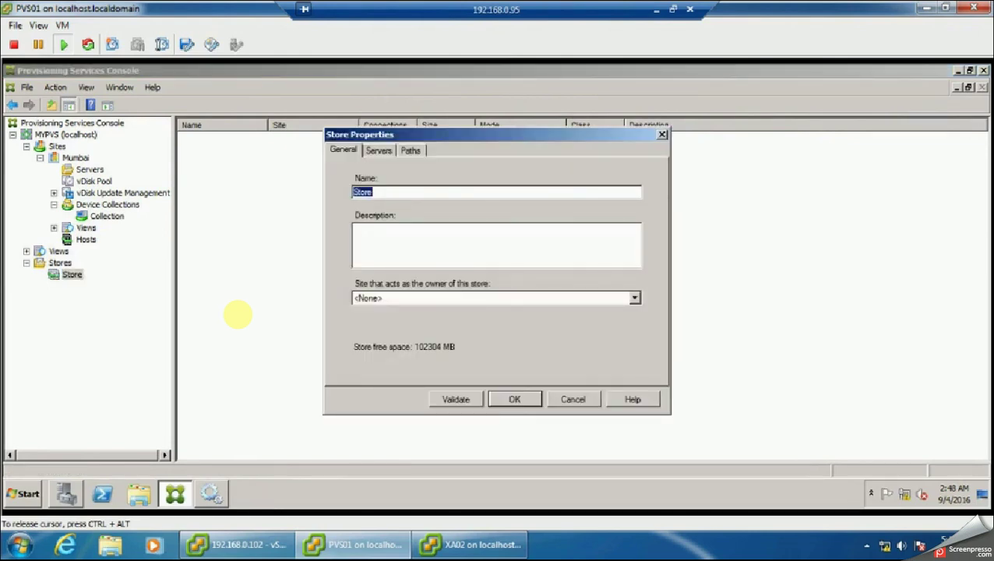
{"action": "key", "text": "ctrl+Tab"}
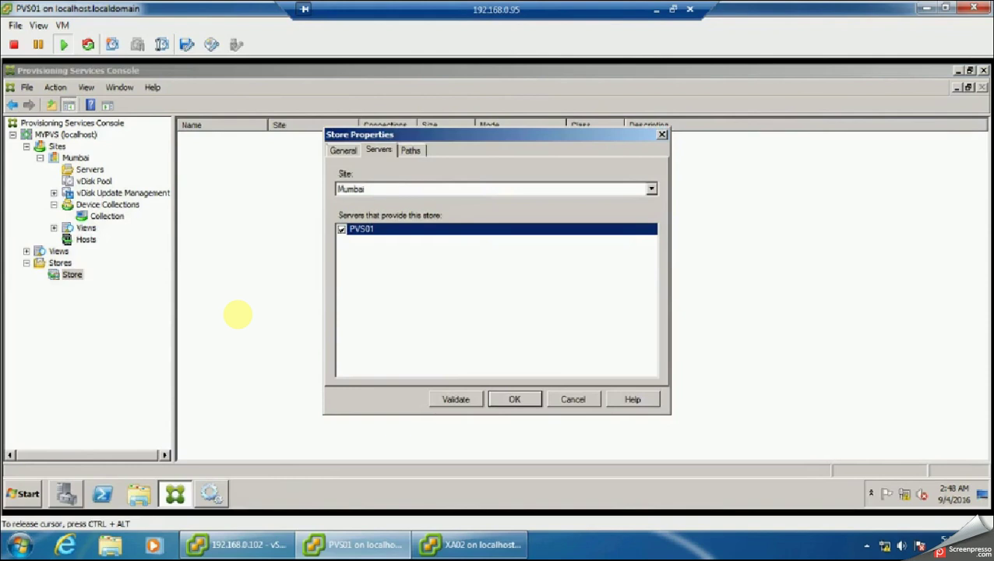
{"action": "key", "text": "shift+Tab"}
{"action": "key", "text": "Return"}
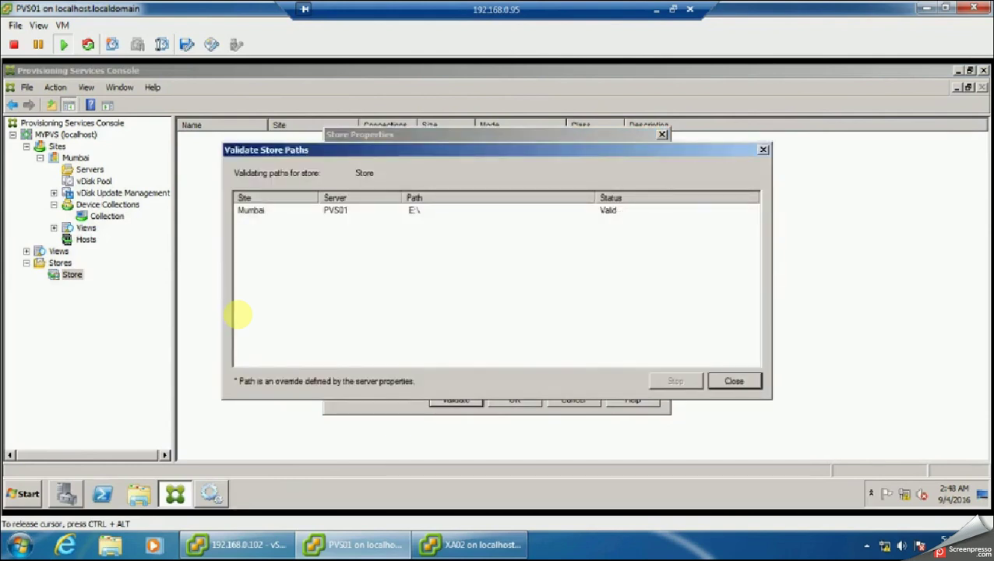
{"action": "key", "text": "Return"}
Check the Store's default store path and write cache path settings and validate the paths again.
{"action": "key", "text": "Tab"}
{"action": "key", "text": "ctrl+Tab"}
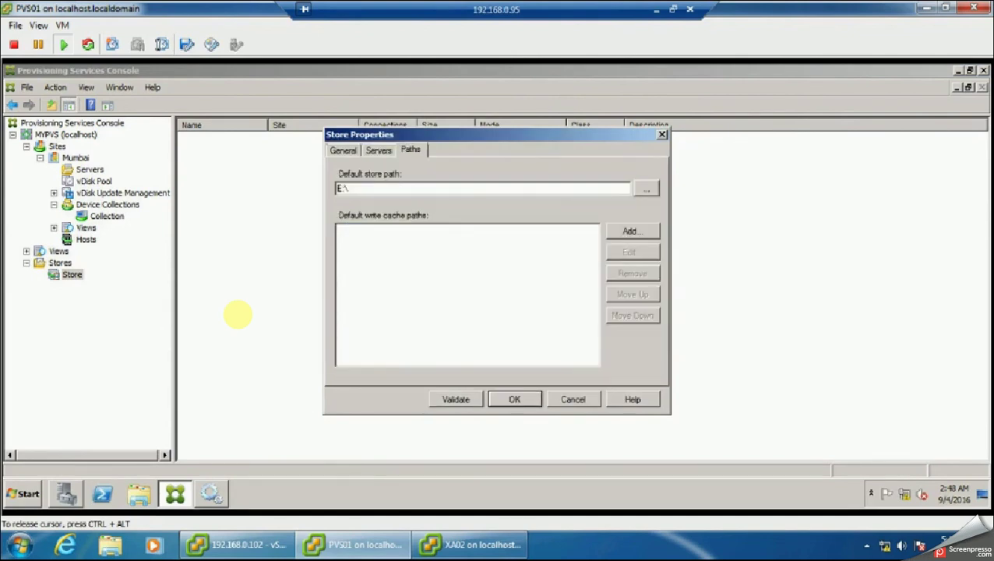
{"action": "key", "text": "shift+Tab"}
{"action": "key", "text": "Return"}
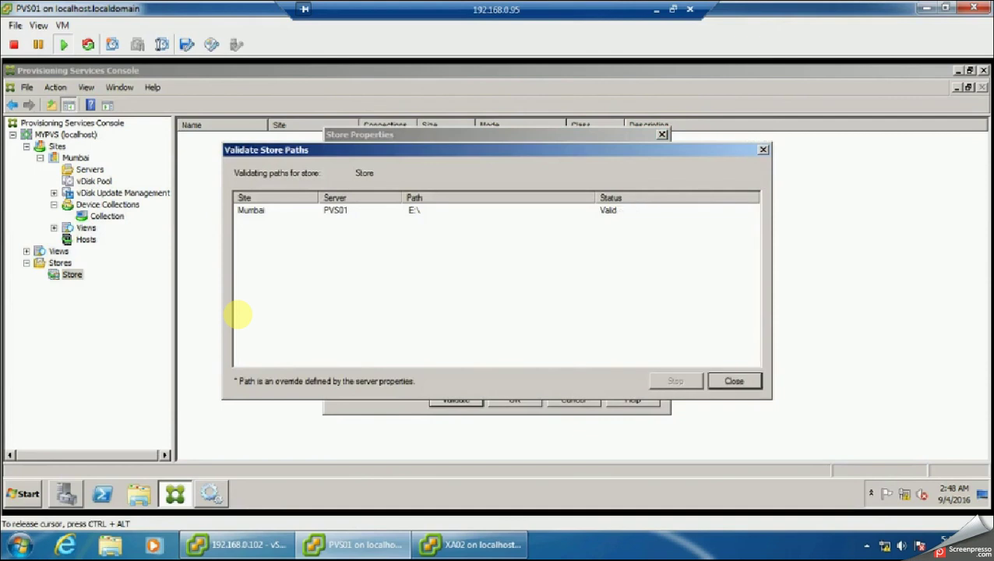
{"action": "key", "text": "Return"}
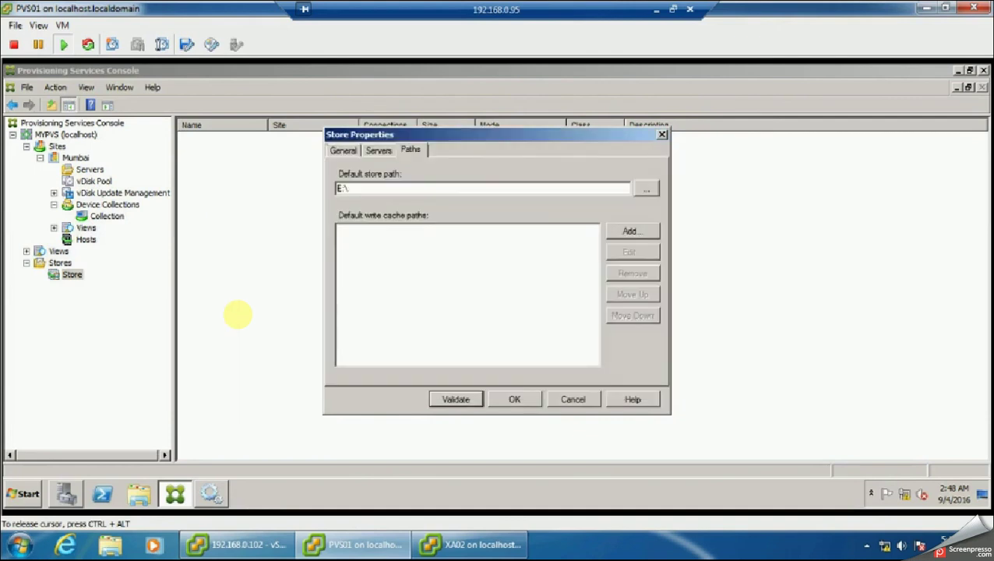
Add the E:\ drive of server PVS01 as a default write cache path for the Store.
{"action": "key", "text": "shift+Tab"}
{"action": "key", "text": "Return"}
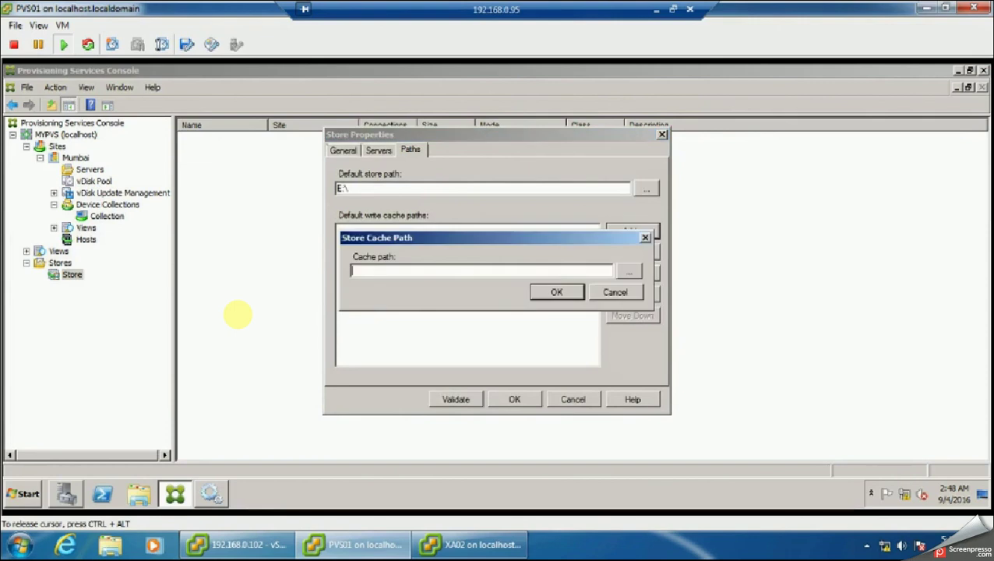
{"action": "key", "text": "Tab"}
{"action": "key", "text": "Return"}
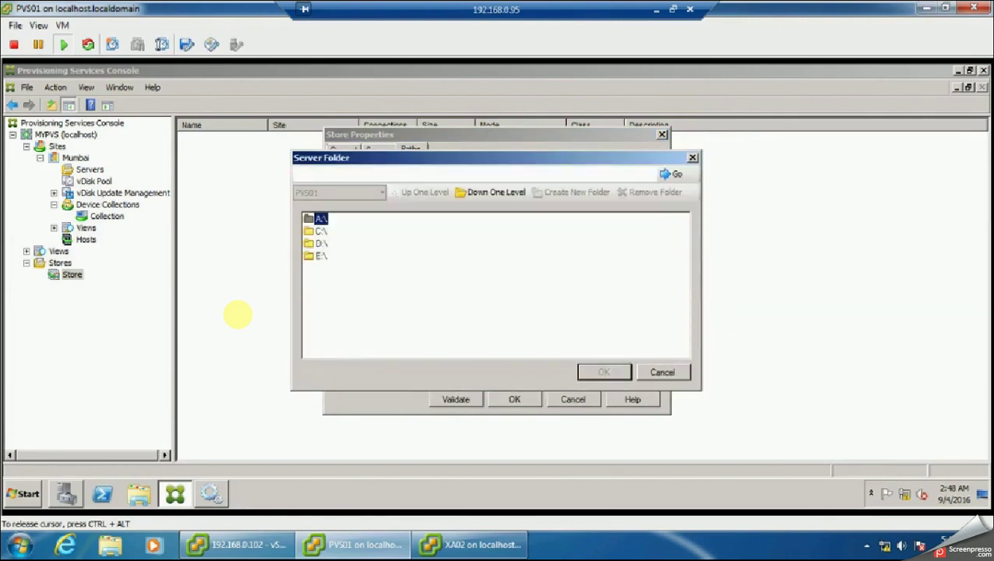
{"action": "key", "text": "End"}
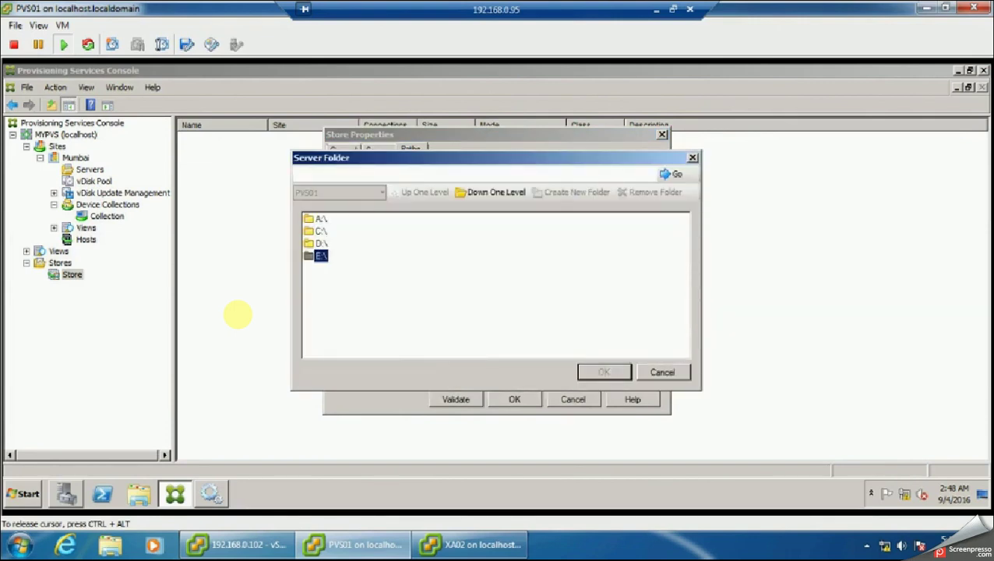
{"action": "key", "text": "Return"}
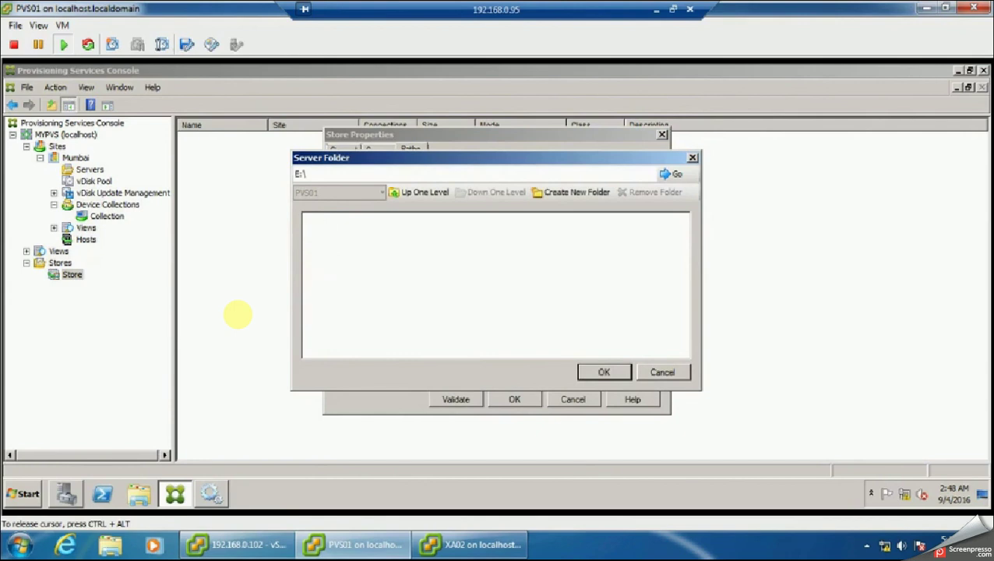
{"action": "key", "text": "Return"}
{"action": "key", "text": "Return"}
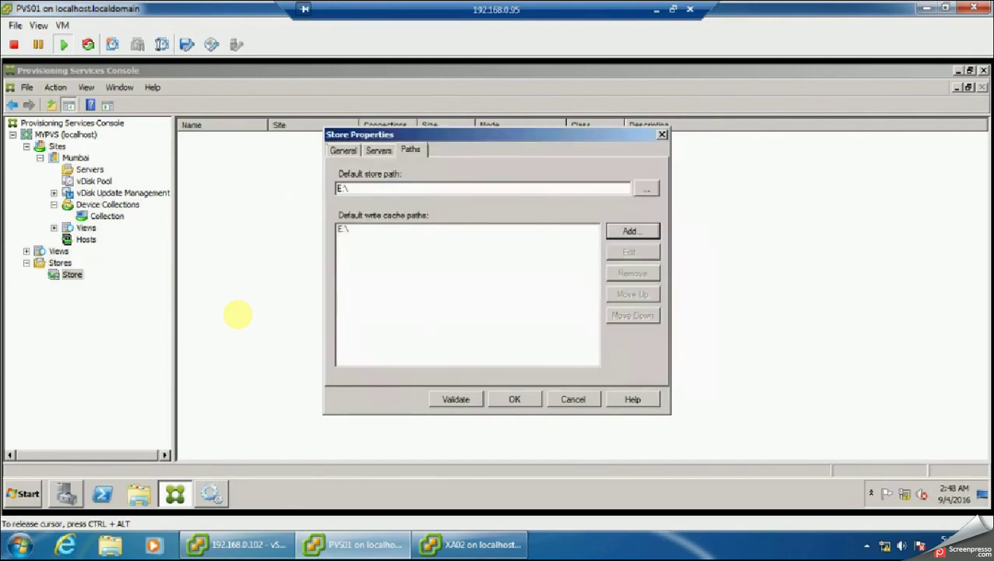
Validate the Store's paths including the added cache path and save the store properties.
{"action": "key", "text": "alt+v"}
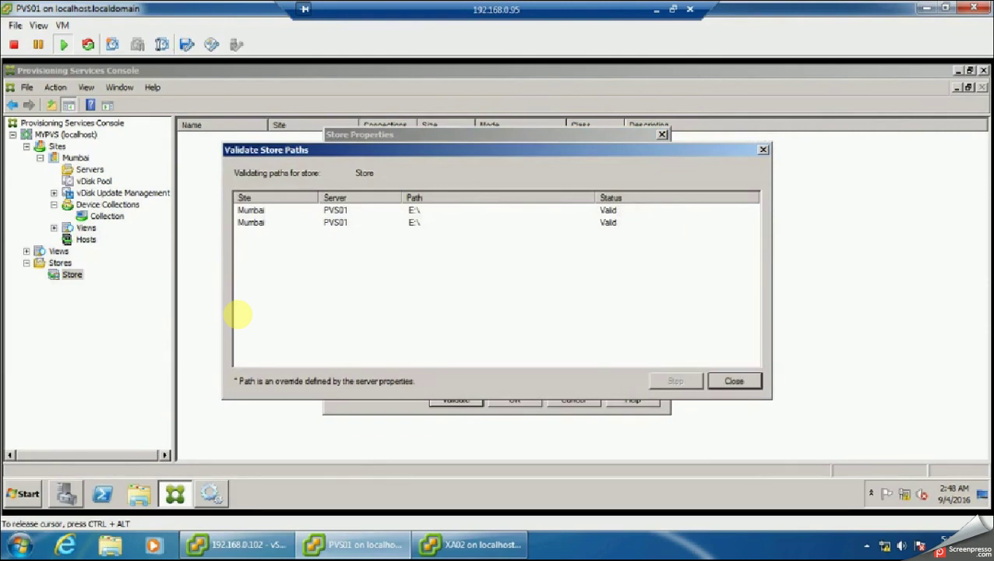
{"action": "key", "text": "Return"}
{"action": "key", "text": "Tab"}
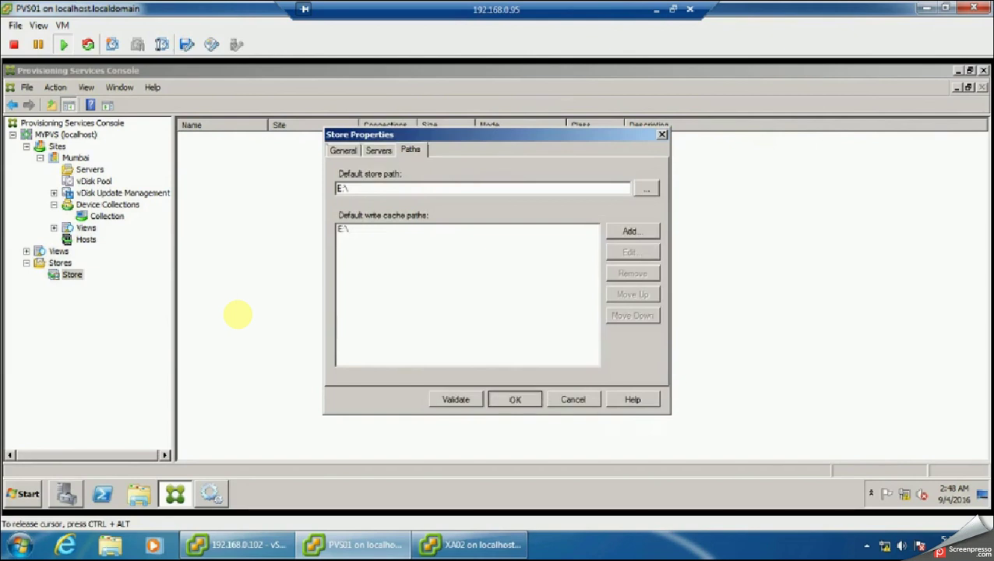
{"action": "key", "text": "Return"}
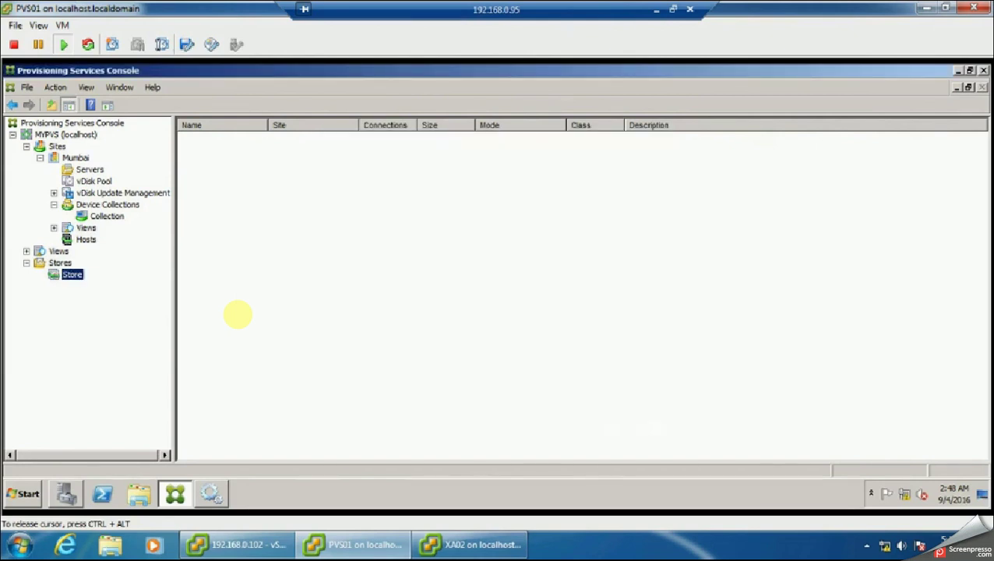
Switch to the console of the XA02 virtual machine.
{"action": "key", "text": "ctrl+alt"}
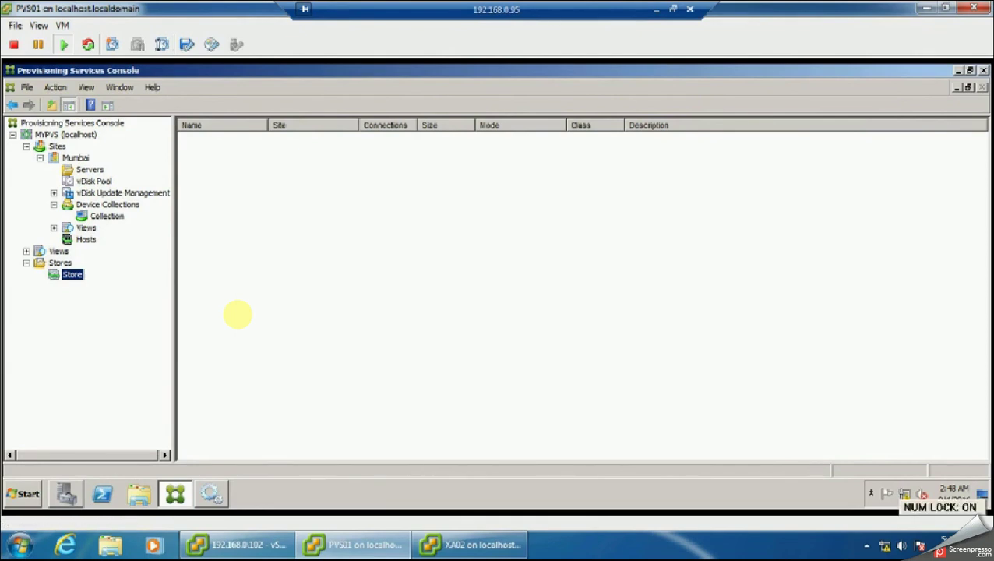
{"action": "mouse_move", "coordinate": [472, 545]}
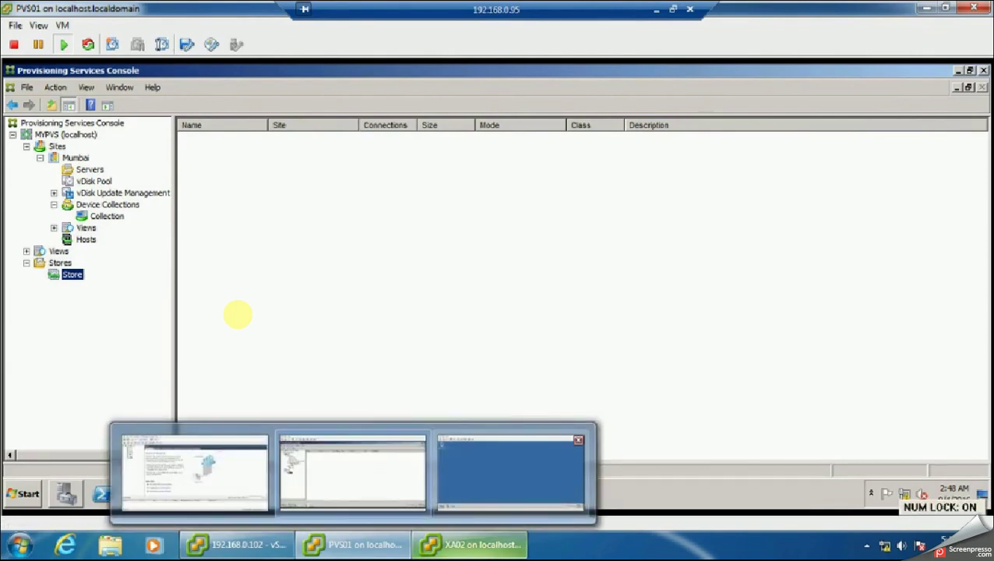
{"action": "left_click", "coordinate": [510, 473]}
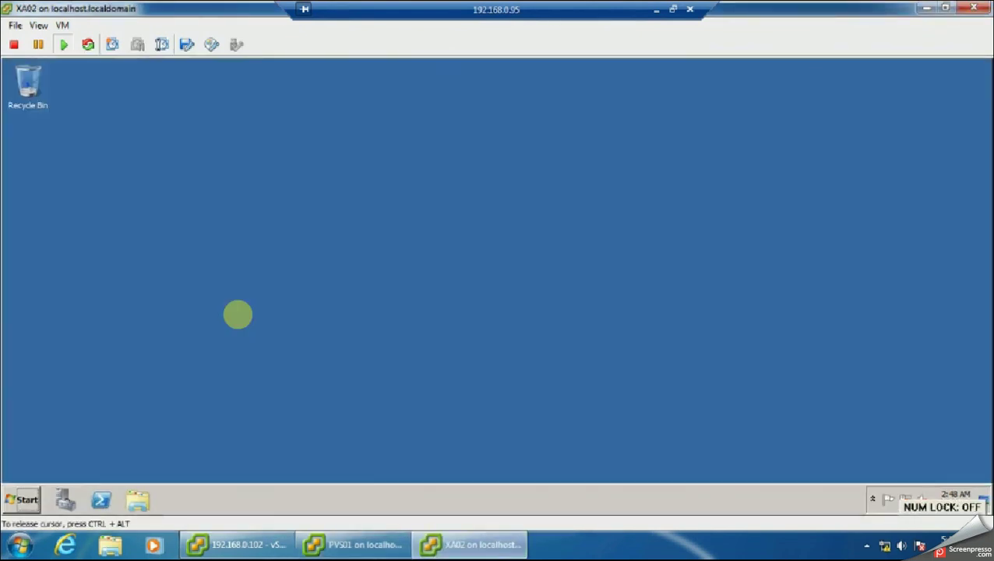
{"action": "left_click", "coordinate": [238, 315]}
Launch the Imaging Wizard from the Citrix Provisioning Services programs on XA02.
{"action": "key", "text": "super"}
{"action": "key", "text": "Up"}
{"action": "key", "text": "Right"}
{"action": "key", "text": "Up"}
{"action": "key", "text": "Up"}
{"action": "key", "text": "Up"}
{"action": "key", "text": "Up"}
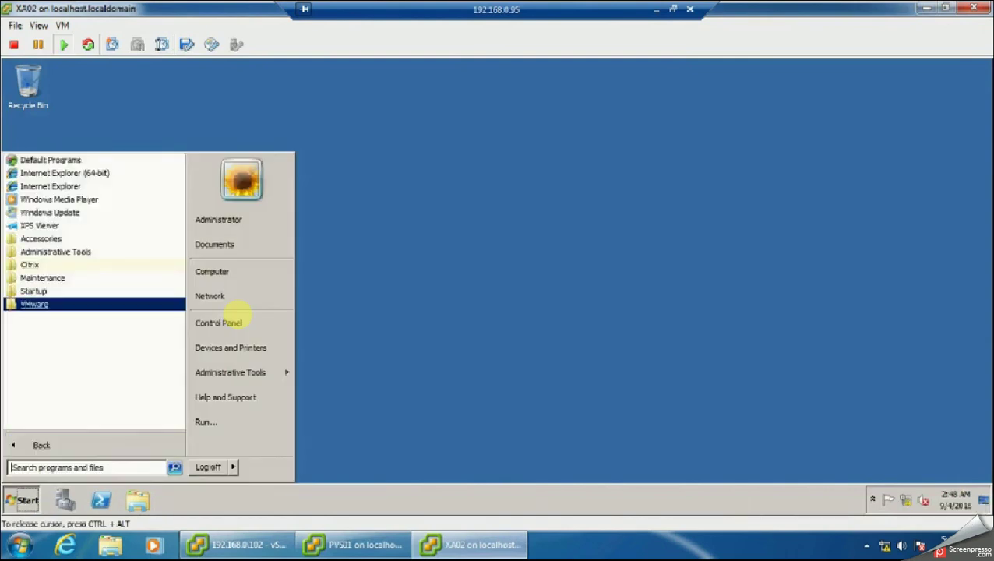
{"action": "key", "text": "Right"}
{"action": "key", "text": "Down"}
{"action": "key", "text": "Down"}
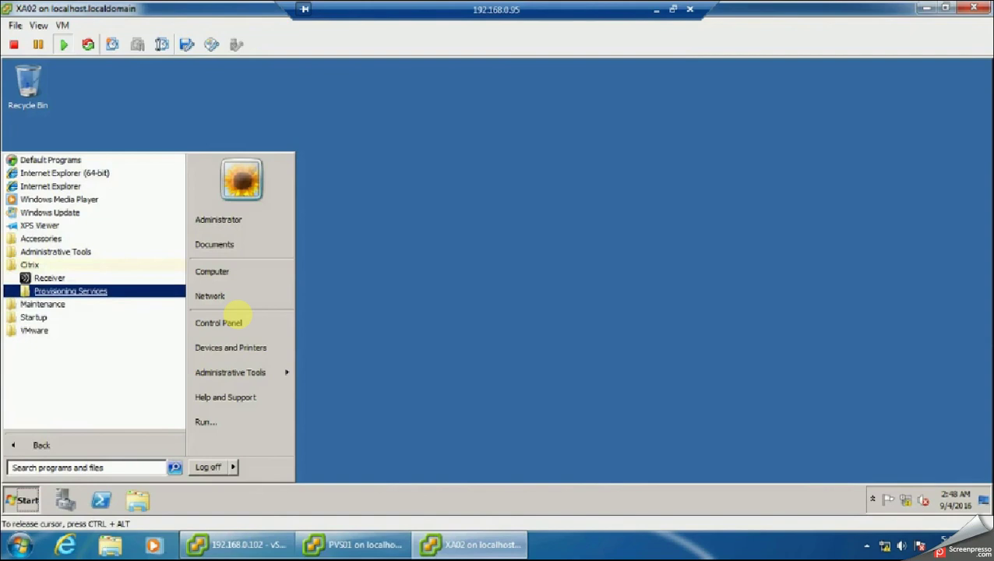
{"action": "key", "text": "Right"}
{"action": "key", "text": "Down"}
{"action": "key", "text": "Down"}
{"action": "key", "text": "Down"}
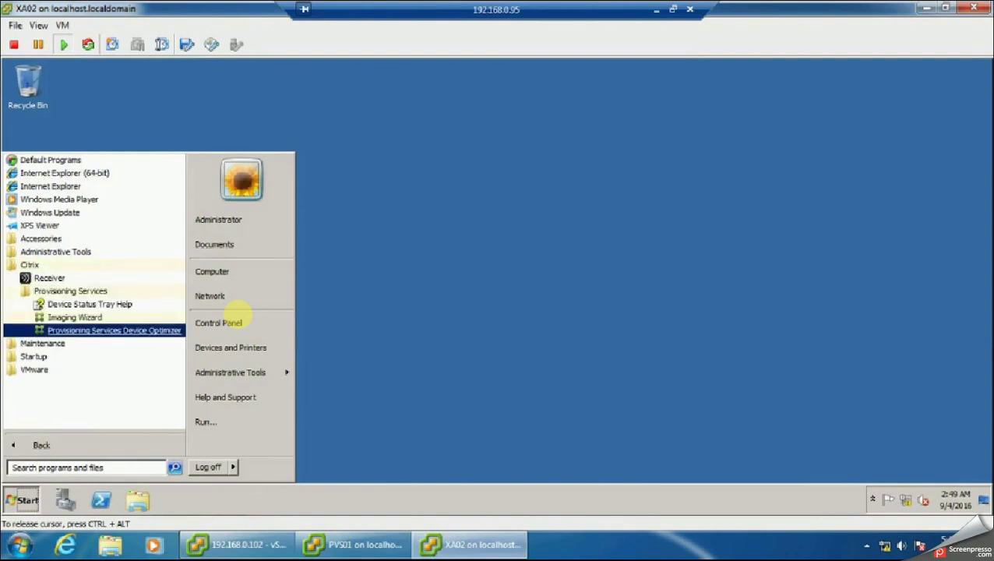
{"action": "key", "text": "Up"}
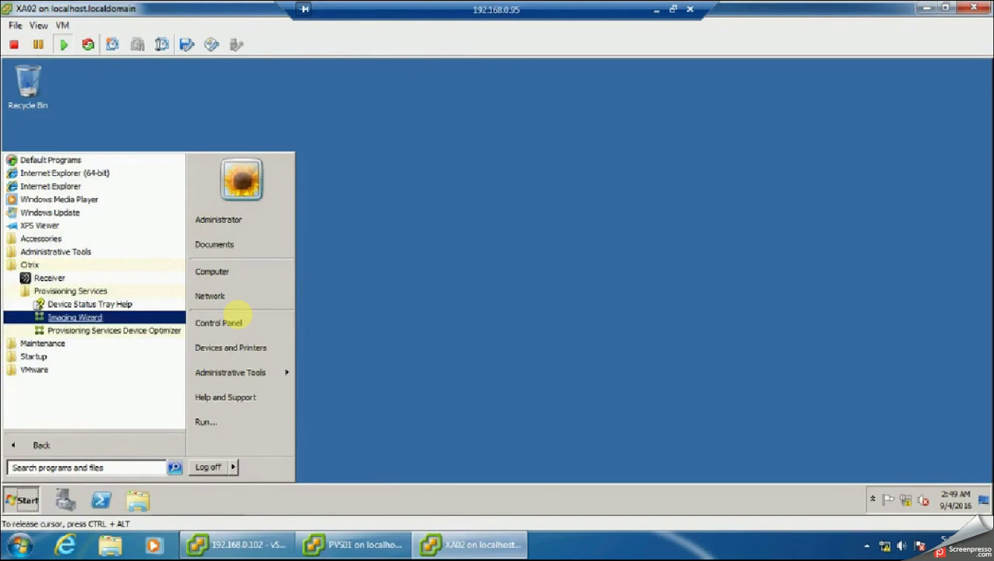
{"action": "left_click", "coordinate": [238, 314]}
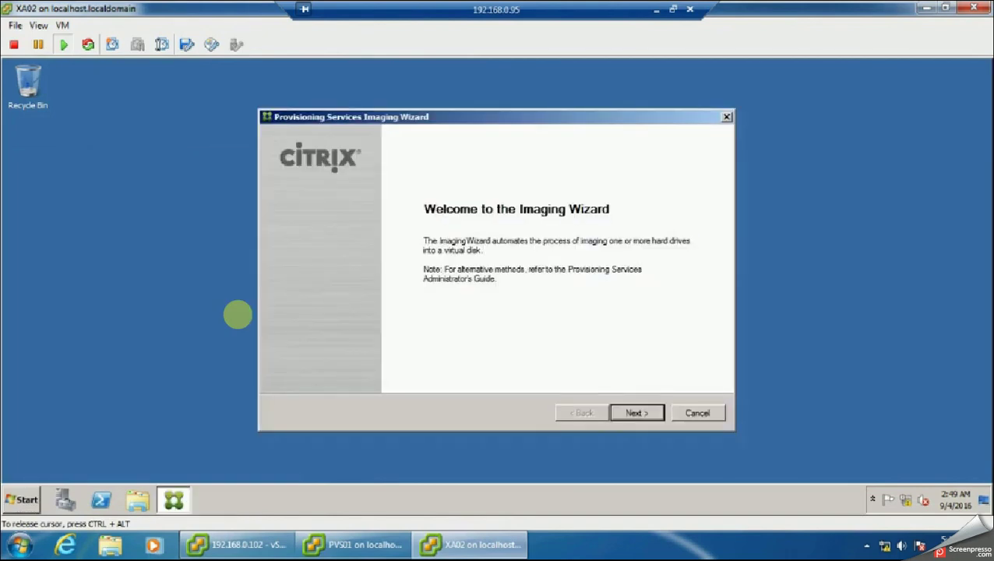
Connect to the farm through server 192.168.0.67 with the Windows credentials and choose to create a new vDisk.
{"action": "key", "text": "Return"}
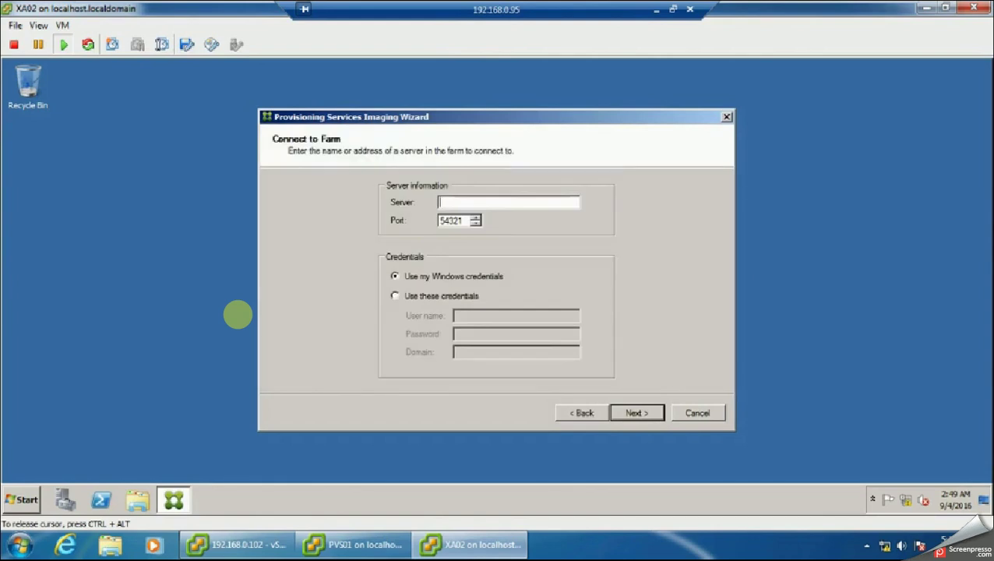
{"action": "type", "text": "192.168.0.67"}
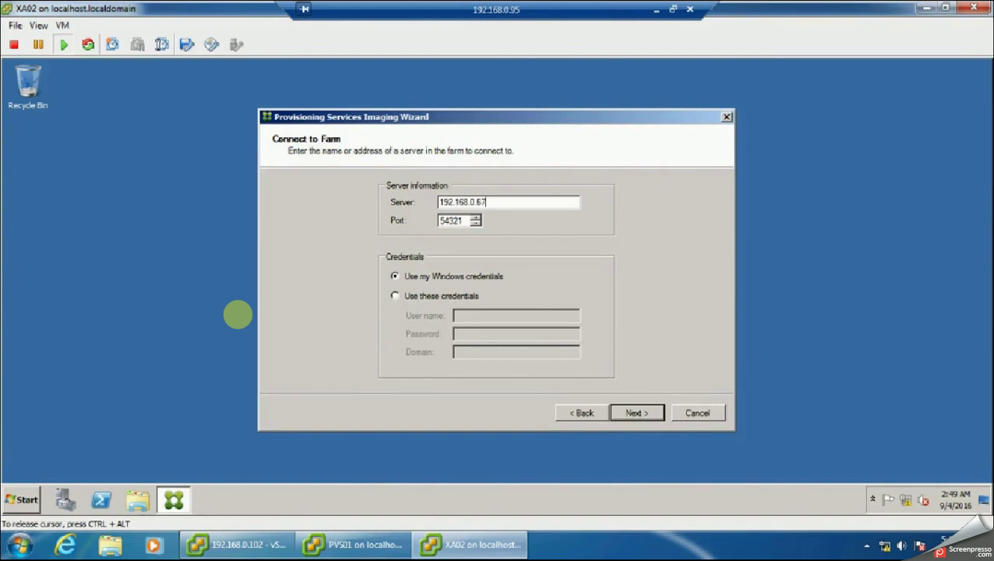
{"action": "key", "text": "Num_Lock"}
{"action": "key", "text": "Num_Lock"}
{"action": "key", "text": "Return"}
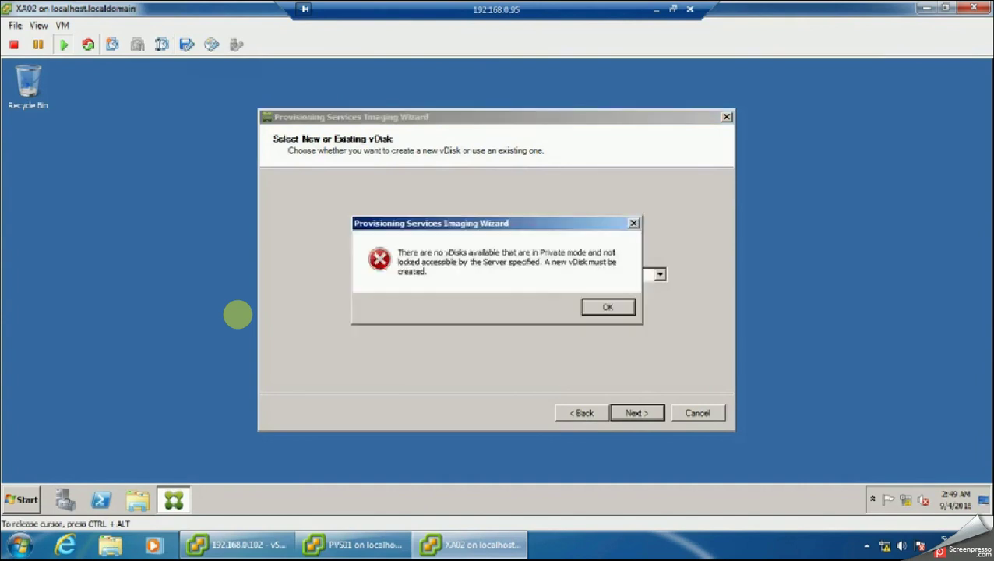
{"action": "key", "text": "Return"}
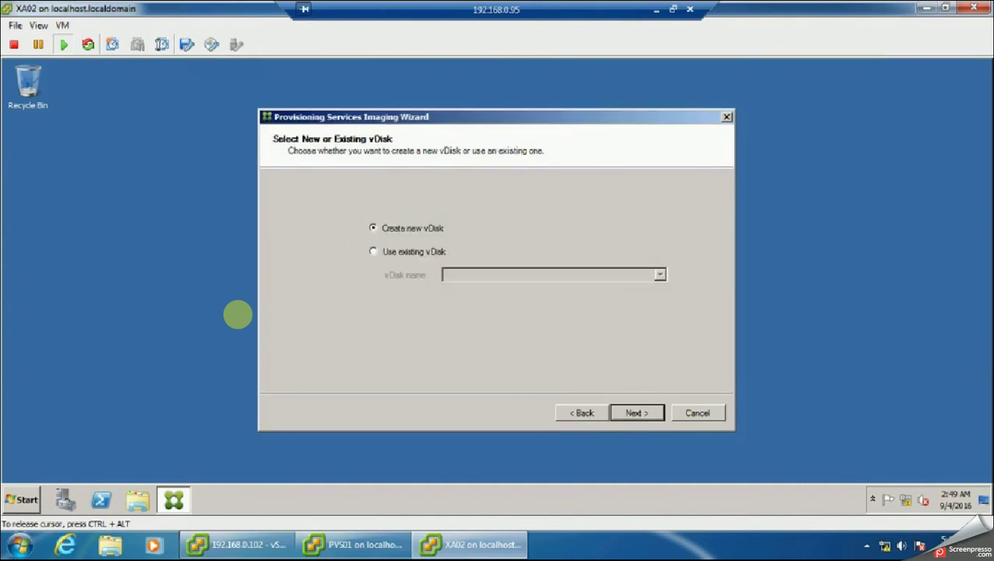
{"action": "key", "text": "Return"}
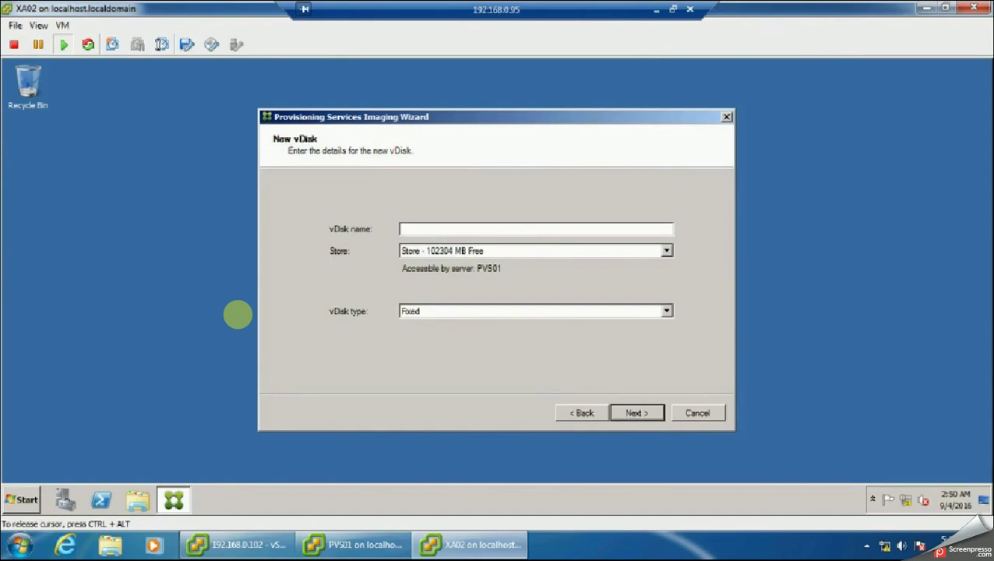
{"action": "type", "text": "SVR01"}
{"action": "key", "text": "BackSpace"}
{"action": "key", "text": "BackSpace"}
{"action": "key", "text": "BackSpace"}
{"action": "key", "text": "BackSpace"}
{"action": "key", "text": "BackSpace"}
Name the new vDisk XAVD, set its type to Dynamic and select Store as its location.
{"action": "type", "text": "XA"}
{"action": "type", "text": "VD"}
{"action": "left_click", "coordinate": [666, 311]}
{"action": "key", "text": "Down"}
{"action": "key", "text": "Return"}
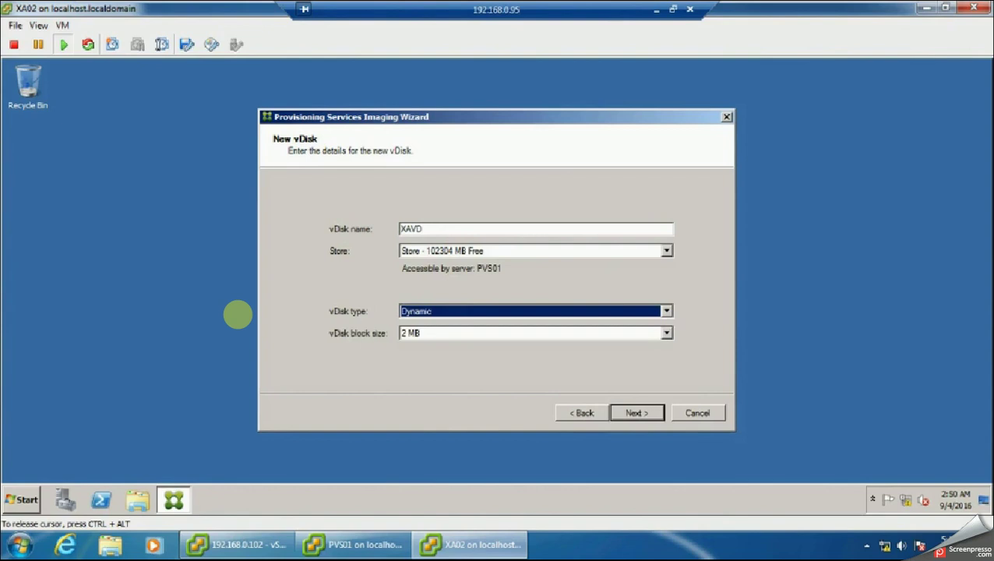
{"action": "left_click", "coordinate": [666, 250]}
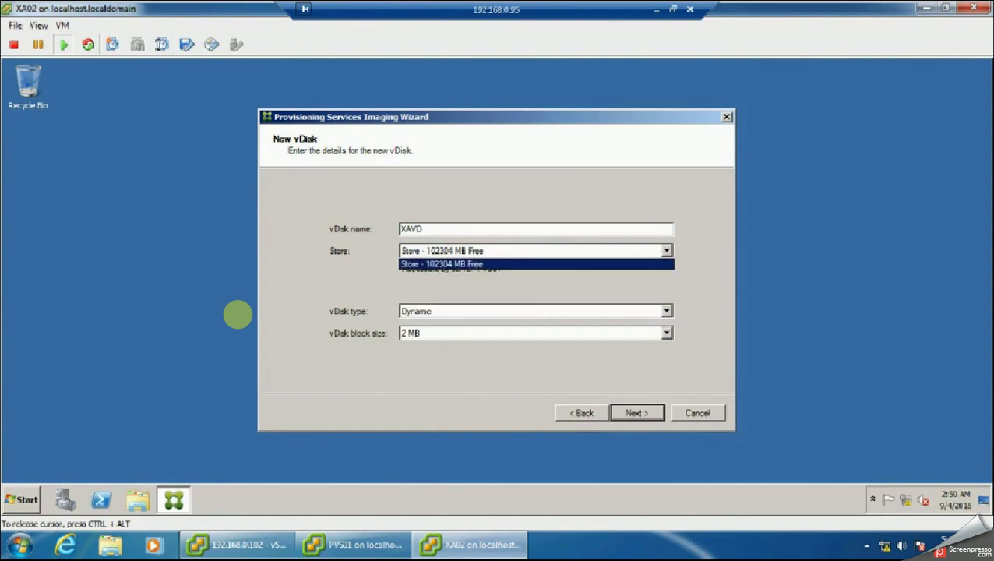
{"action": "key", "text": "Return"}
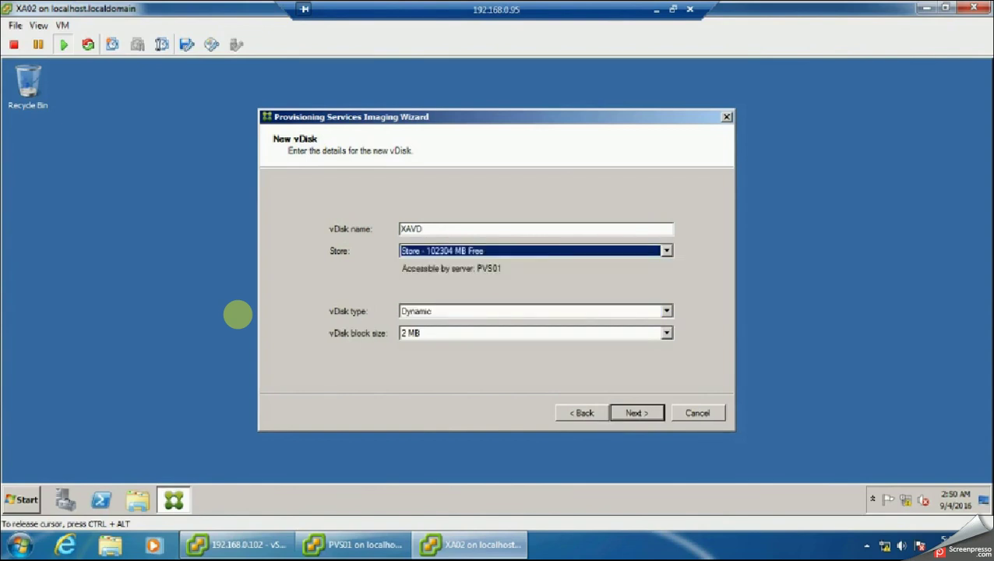
Accept the new vDisk details, keep Microsoft volume licensing at None and keep the default image volume sizes.
{"action": "key", "text": "Return"}
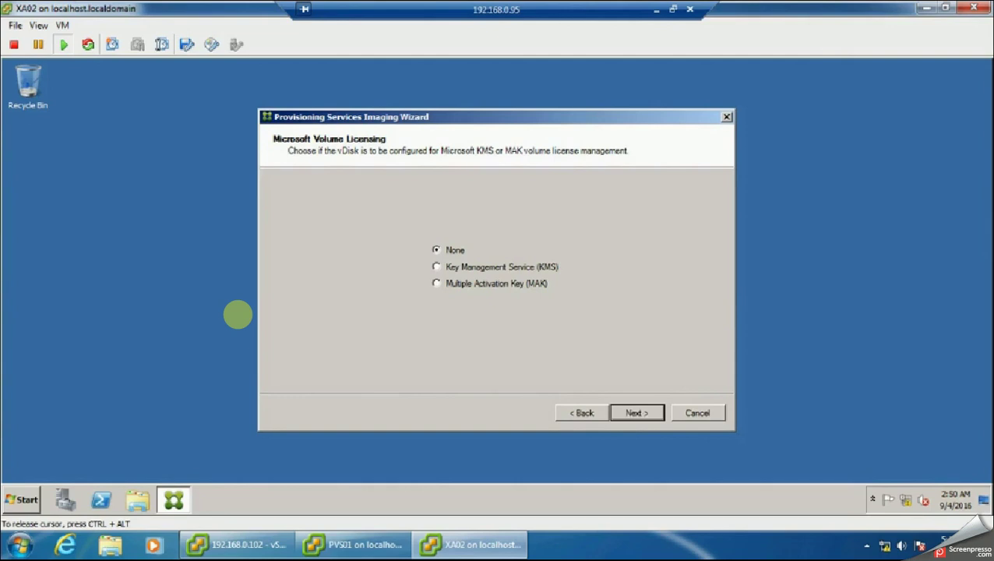
{"action": "key", "text": "Return"}
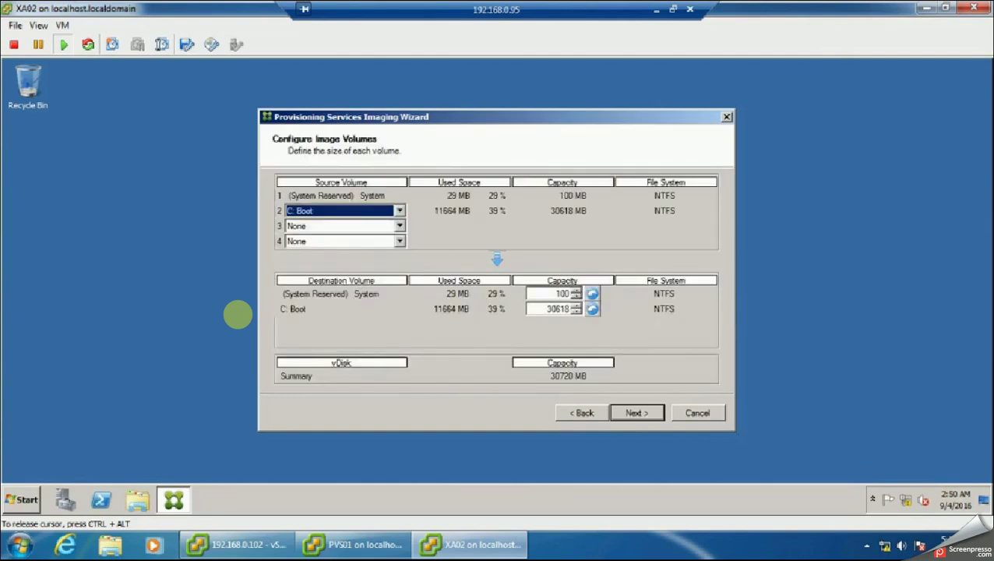
{"action": "key", "text": "Return"}
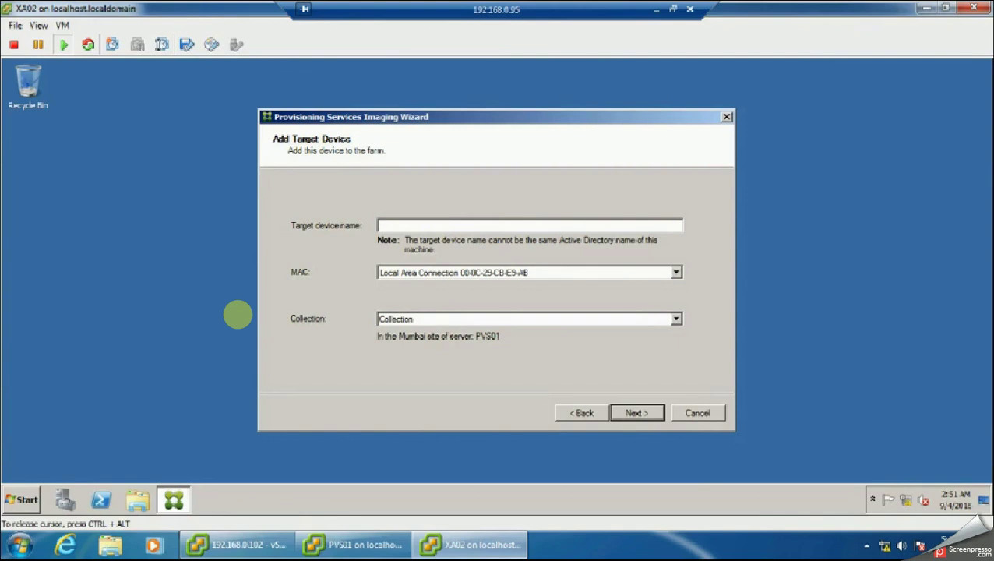
Name the target device XA03, assign it to Collection and finish the wizard to create the vDisk.
{"action": "type", "text": "XA03"}
{"action": "left_click", "coordinate": [675, 319]}
{"action": "left_click", "coordinate": [395, 331]}
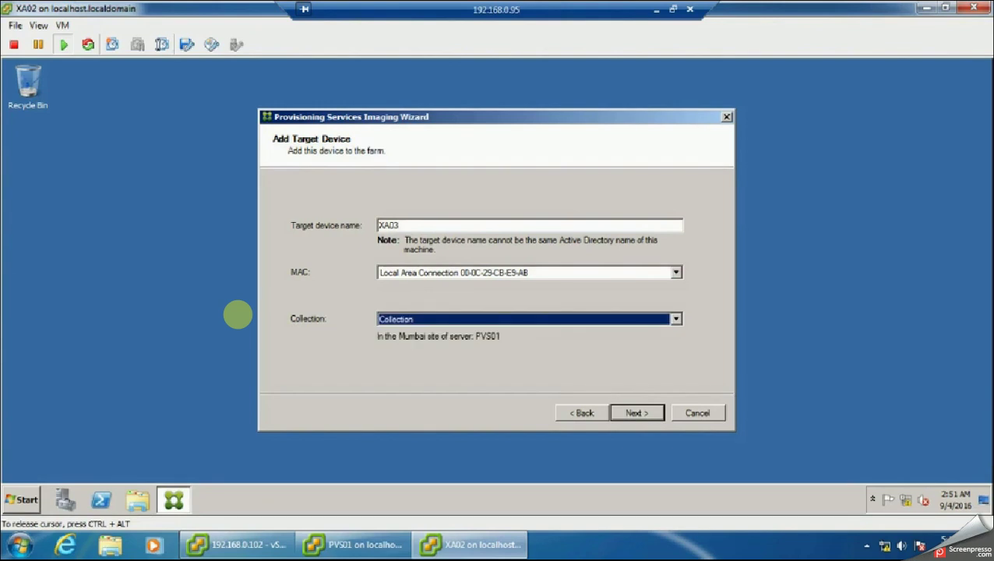
{"action": "key", "text": "Return"}
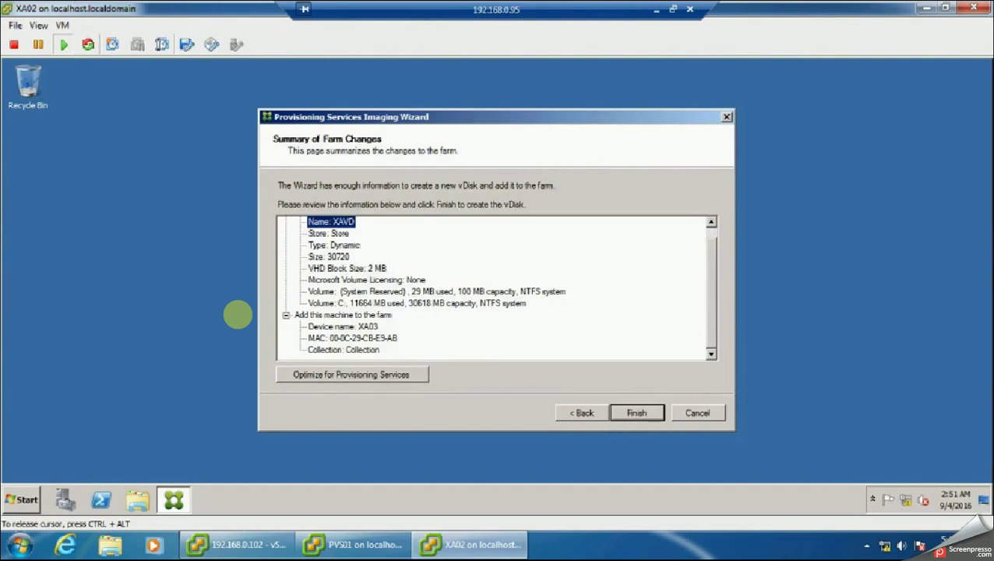
{"action": "key", "text": "Return"}
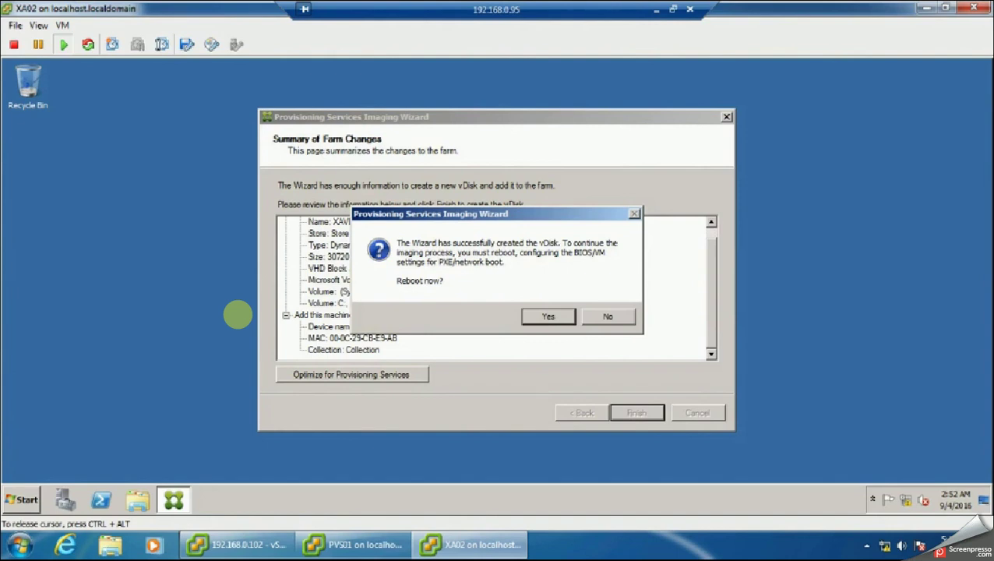
Force XA02 into the BIOS setup screen at its next boot and accept the Imaging Wizard's reboot.
{"action": "left_click", "coordinate": [63, 25]}
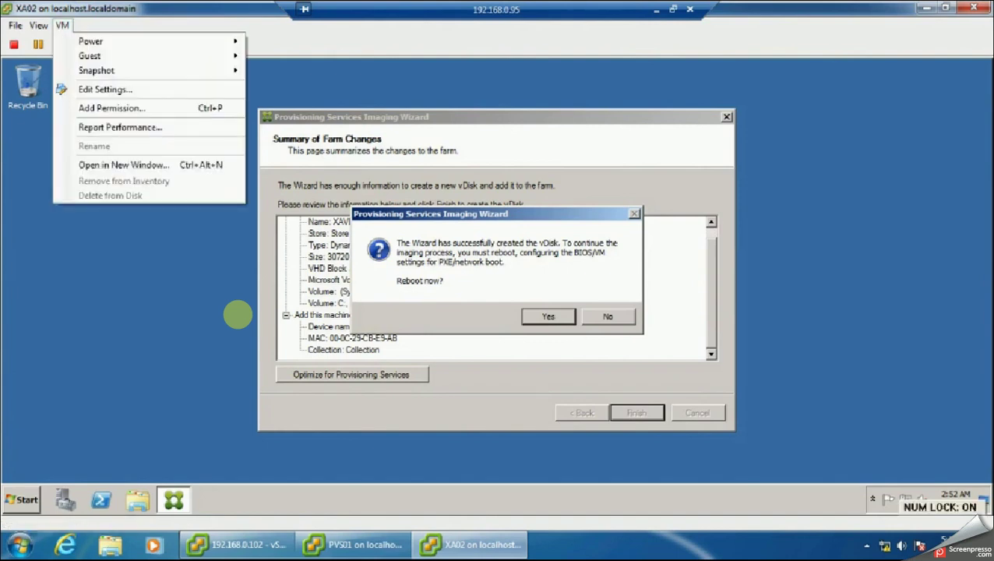
{"action": "left_click", "coordinate": [105, 89]}
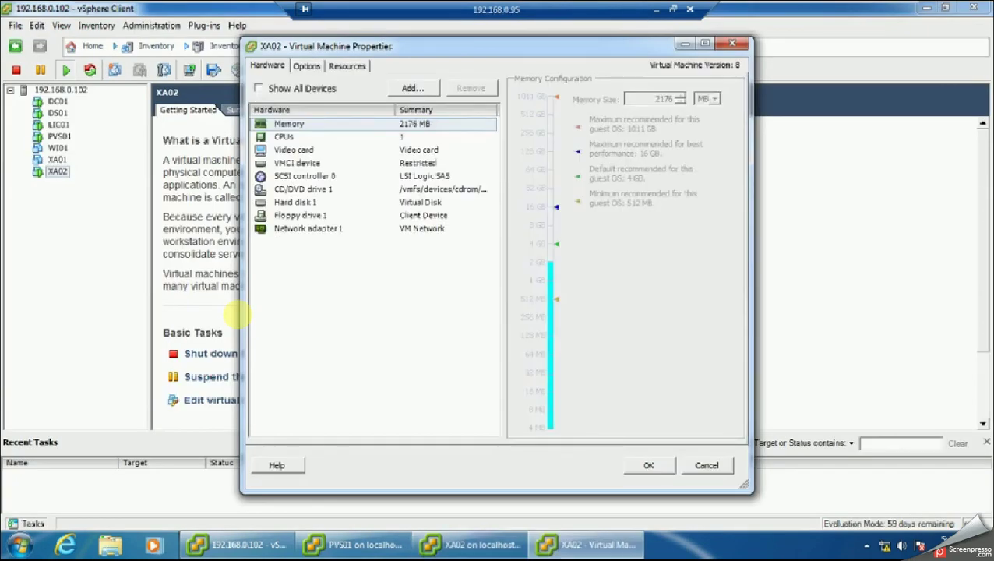
{"action": "key", "text": "ctrl+Tab"}
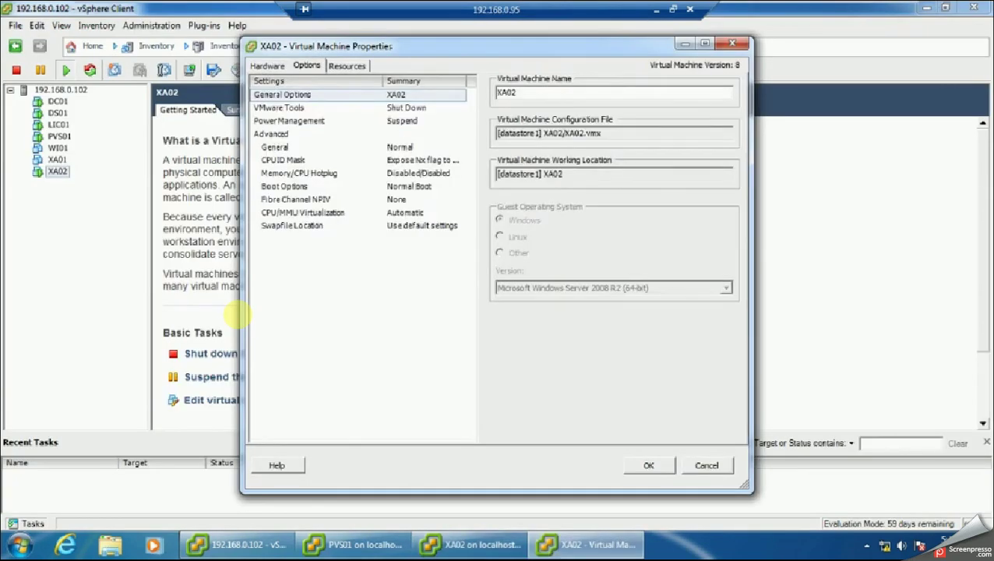
{"action": "left_click", "coordinate": [283, 186]}
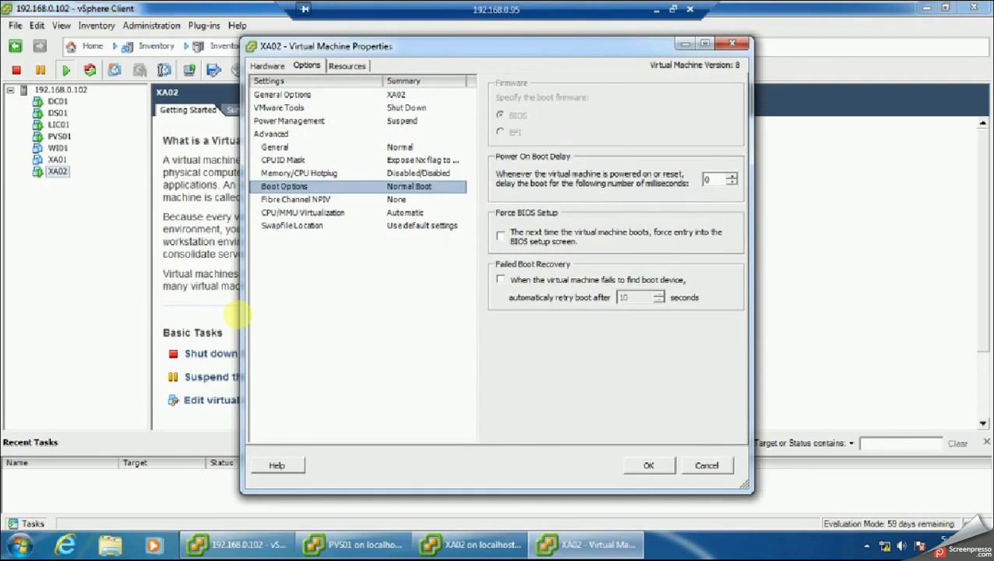
{"action": "left_click", "coordinate": [500, 236]}
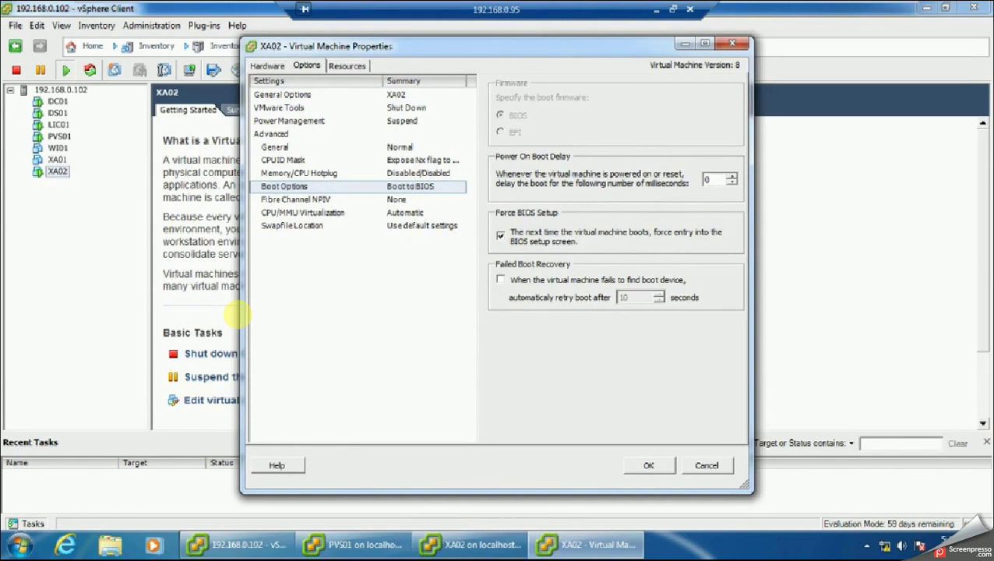
{"action": "key", "text": "Return"}
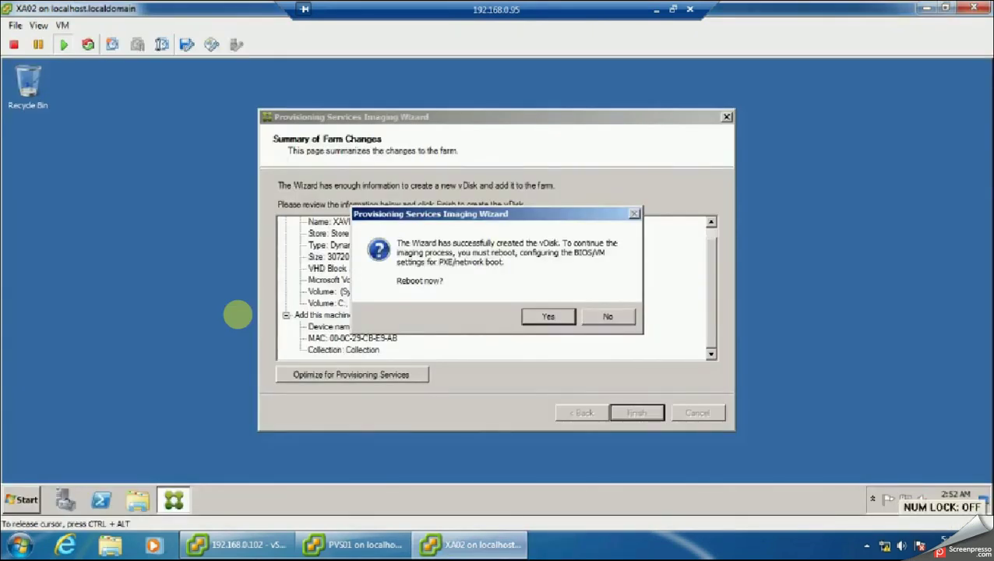
{"action": "key", "text": "Return"}
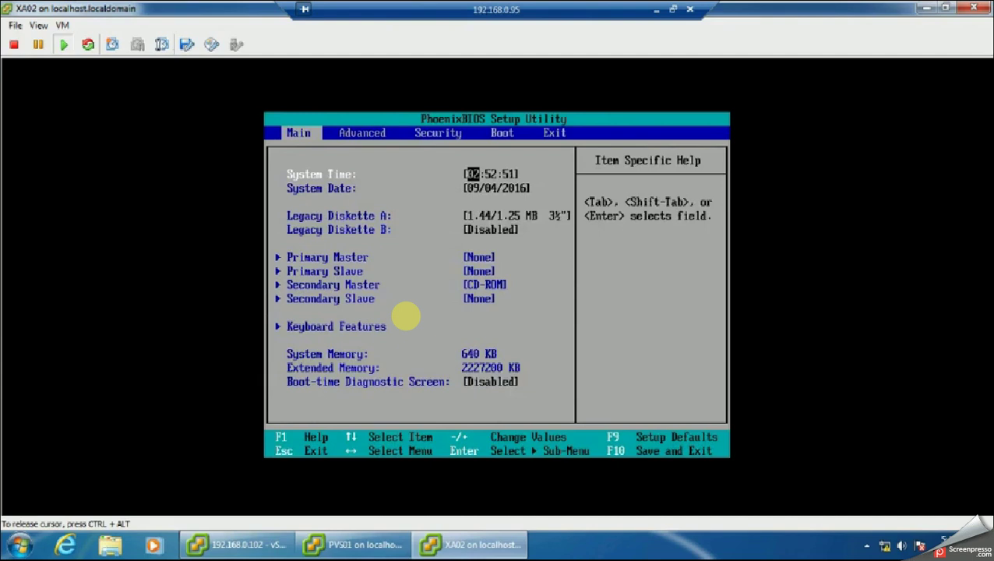
Move Network boot from Intel E1000 to first in the BIOS boot order, then save the configuration and exit.
{"action": "key", "text": "Right"}
{"action": "key", "text": "Right"}
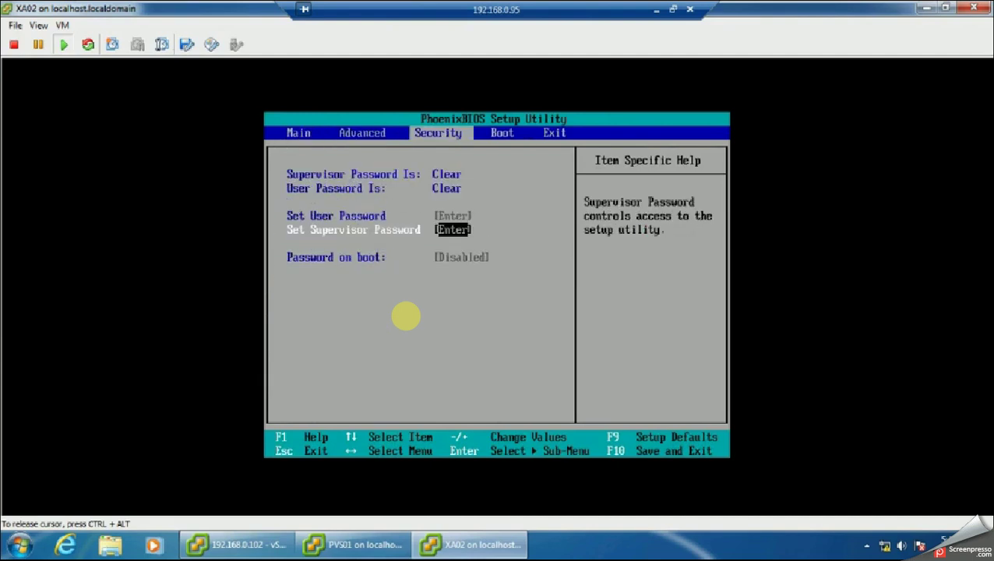
{"action": "key", "text": "Left"}
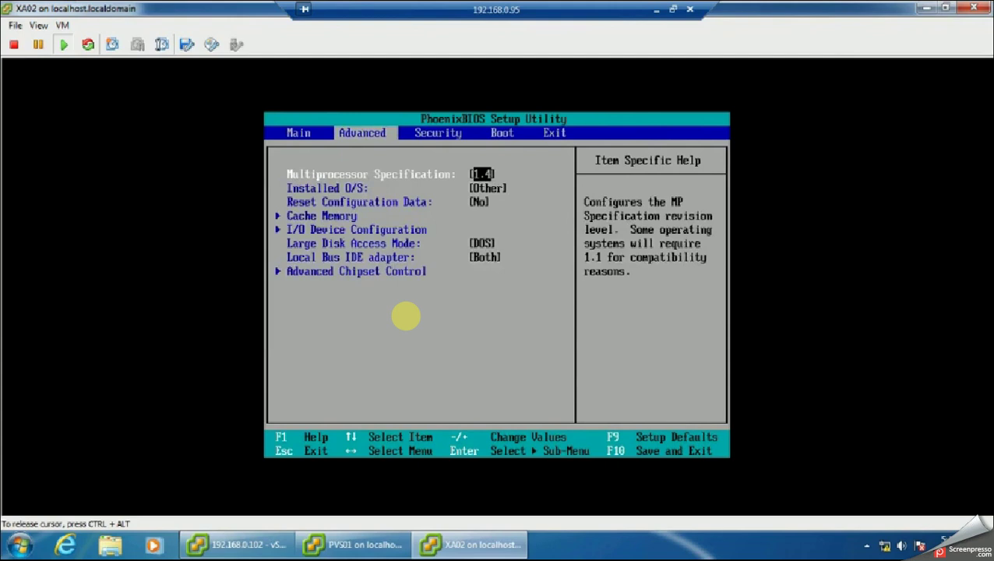
{"action": "key", "text": "Right"}
{"action": "key", "text": "Right"}
{"action": "key", "text": "Down"}
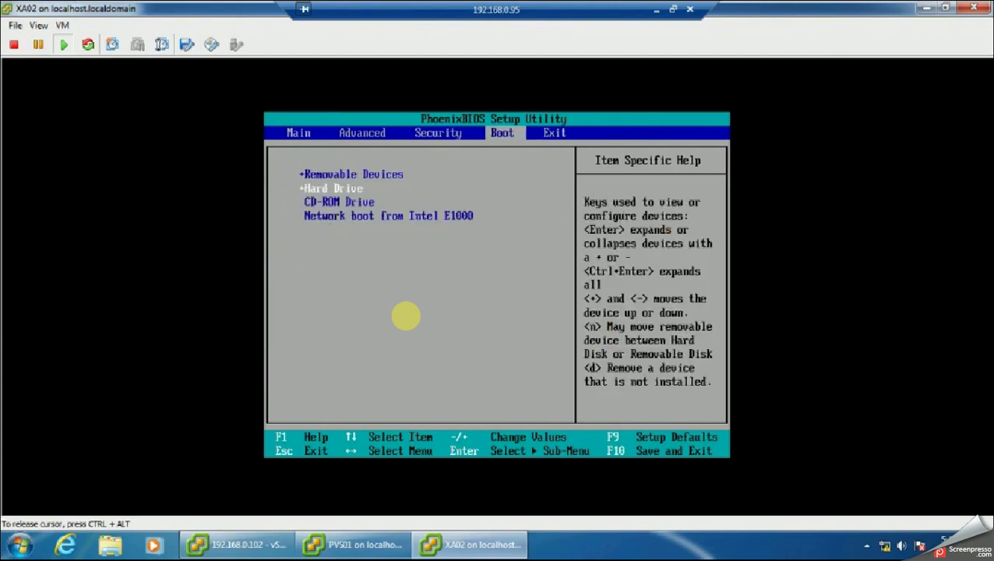
{"action": "key", "text": "Down"}
{"action": "key", "text": "Down"}
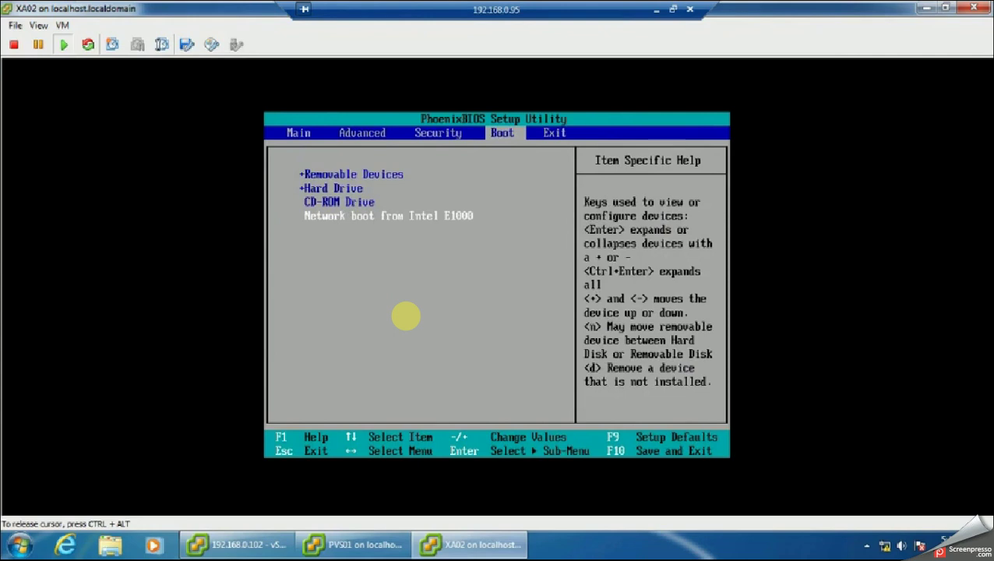
{"action": "key", "text": "plus"}
{"action": "key", "text": "plus"}
{"action": "key", "text": "plus"}
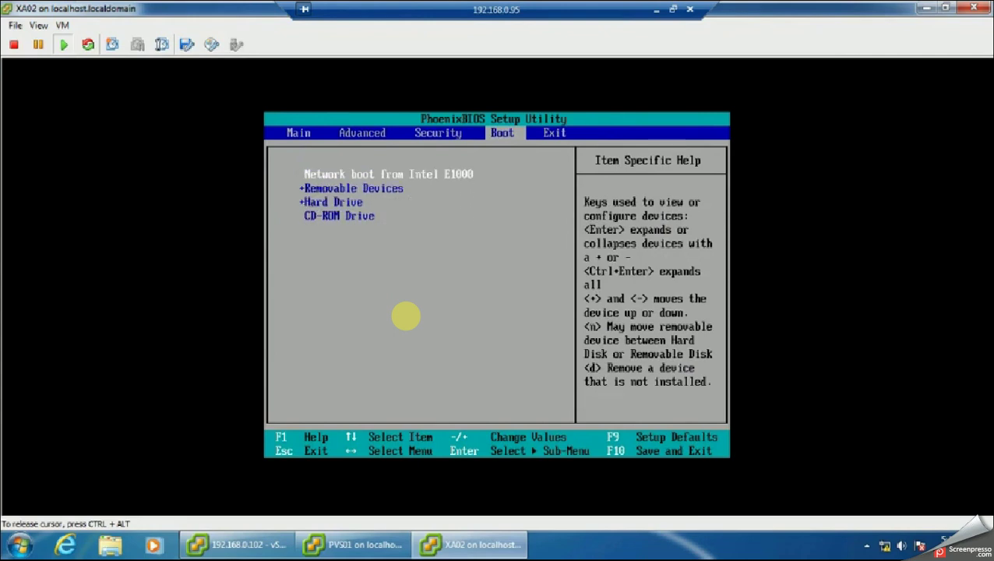
{"action": "key", "text": "F10"}
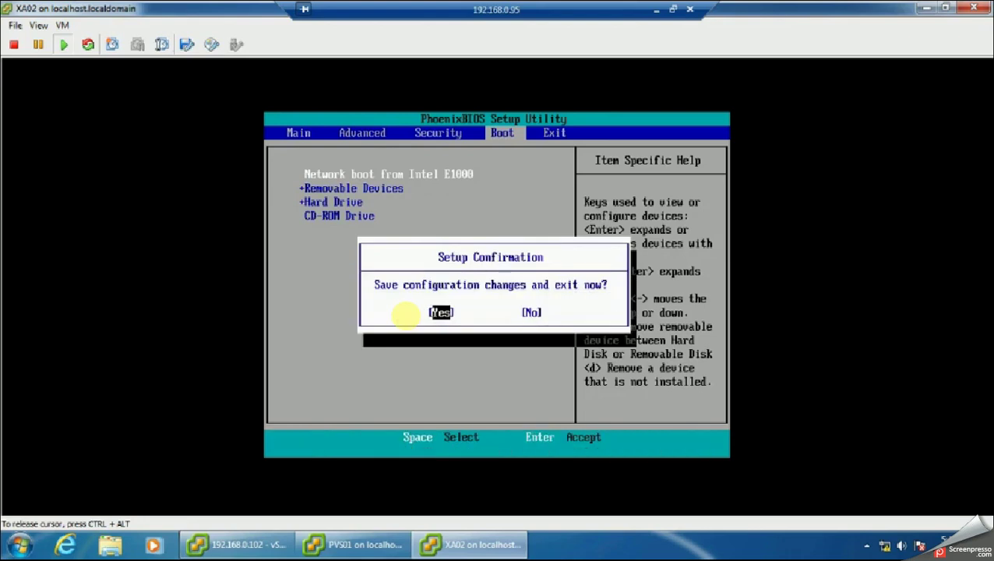
{"action": "key", "text": "Return"}
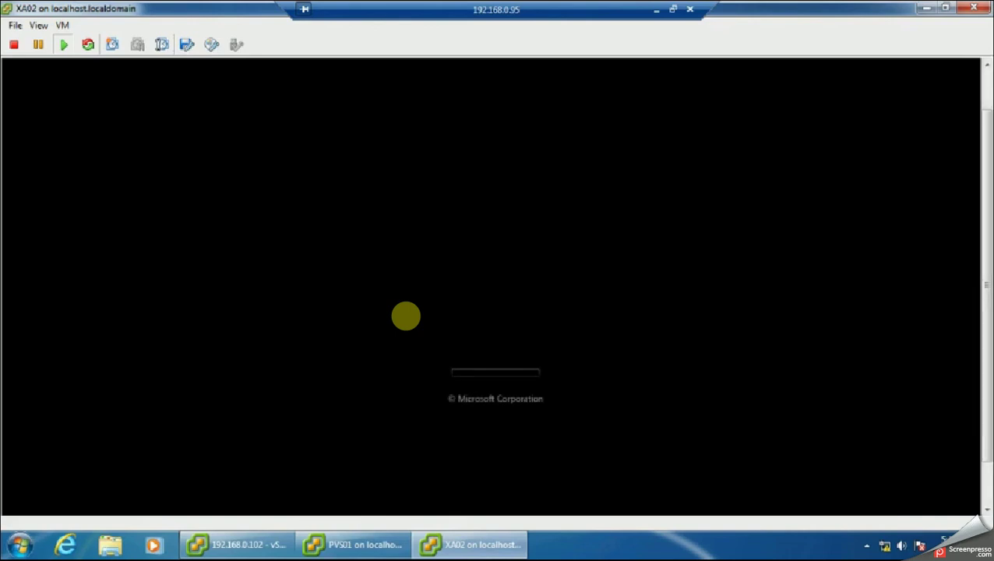
Log on to the restarted XA02 machine with the domain administrator's user name and account password.
{"action": "mouse_move", "coordinate": [354, 544]}
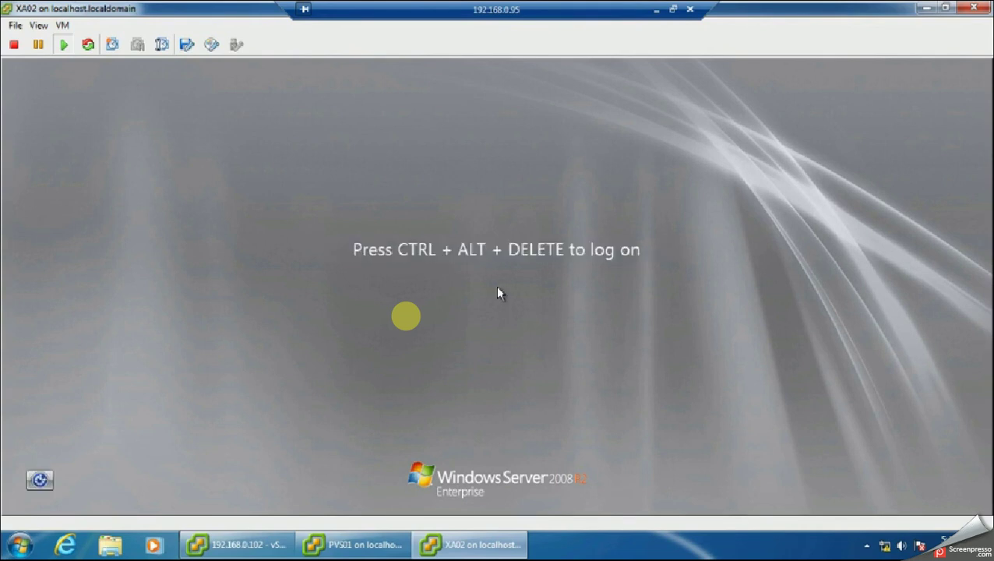
{"action": "left_click", "coordinate": [62, 25]}
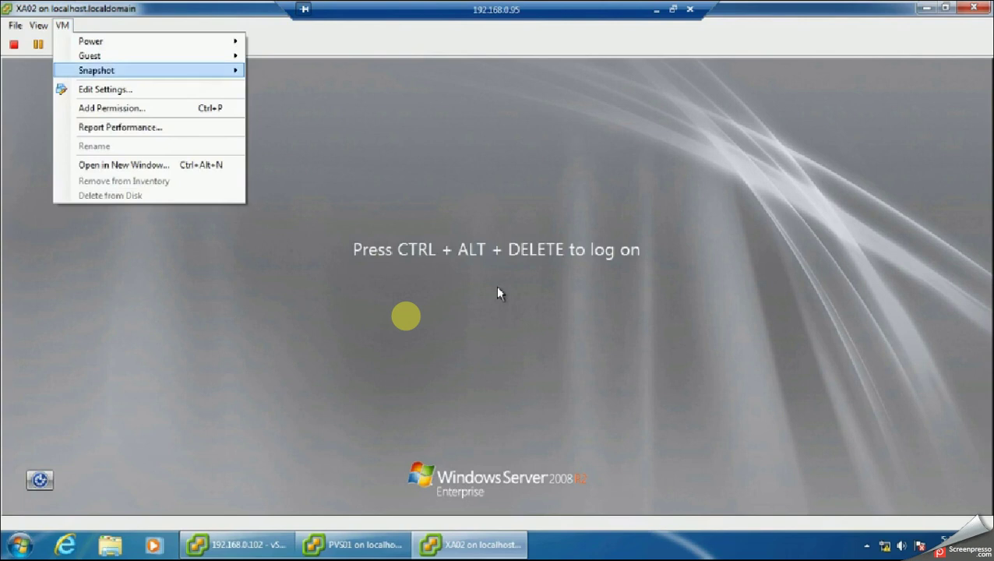
{"action": "mouse_move", "coordinate": [156, 55]}
{"action": "left_click", "coordinate": [344, 71]}
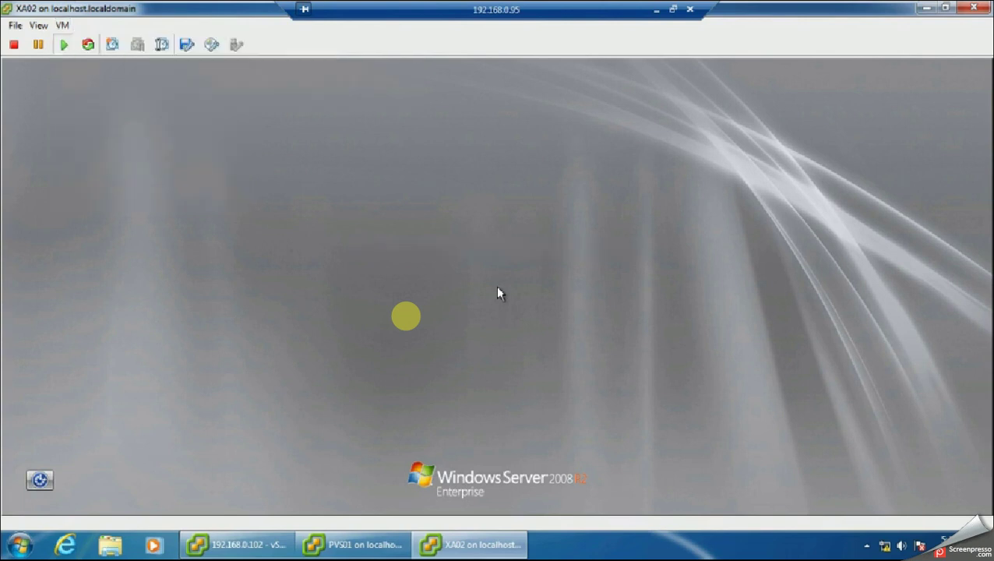
{"action": "left_click", "coordinate": [405, 315]}
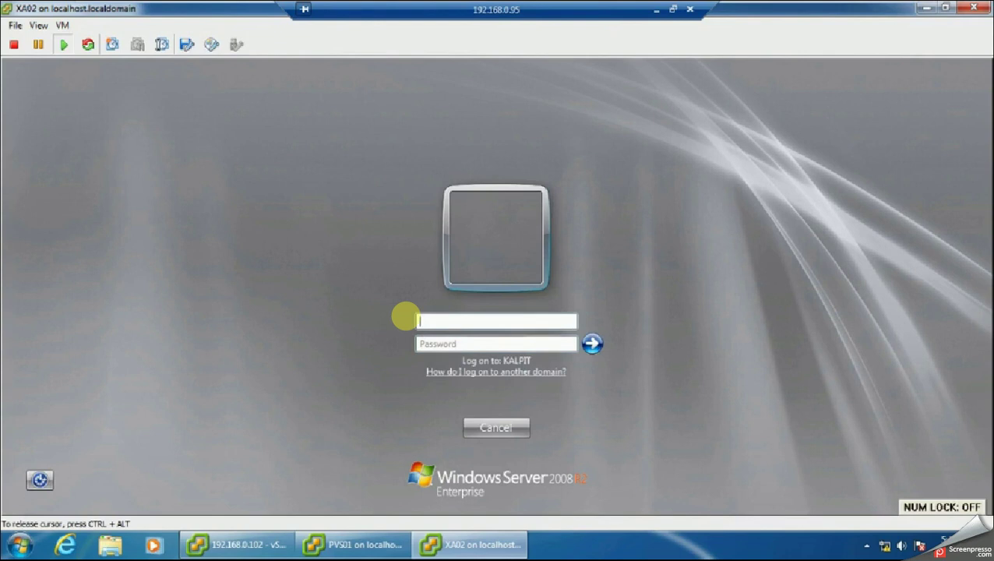
{"action": "type", "text": "kalpit"}
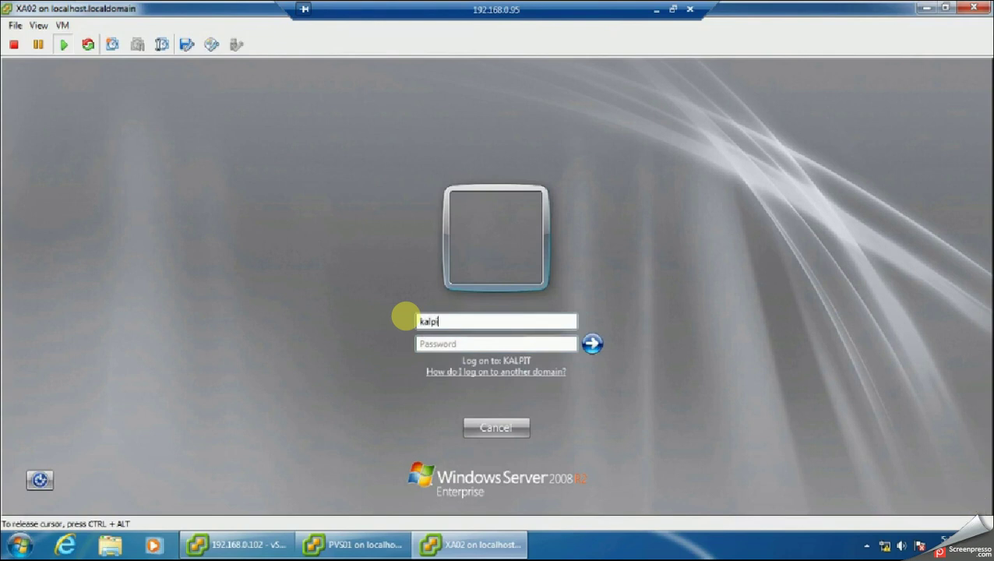
{"action": "type", "text": "\\admin"}
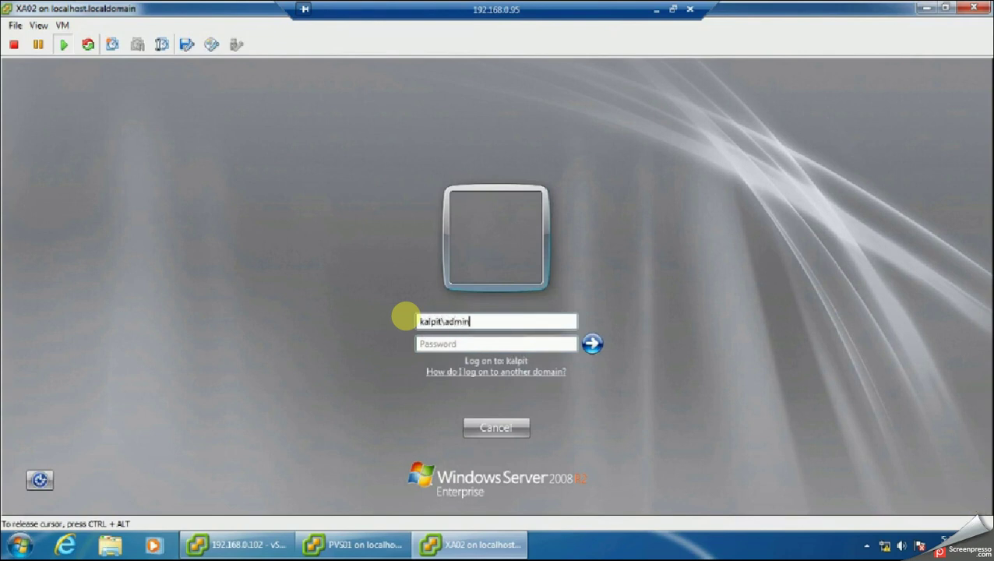
{"action": "key", "text": "Tab"}
{"action": "key", "text": "shift+Tab"}
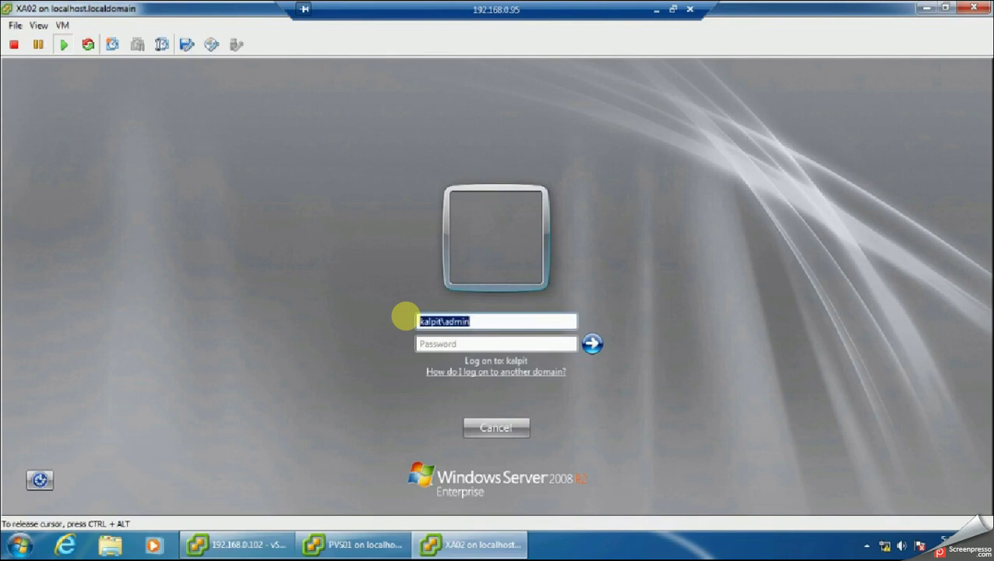
{"action": "key", "text": "End"}
{"action": "type", "text": "is"}
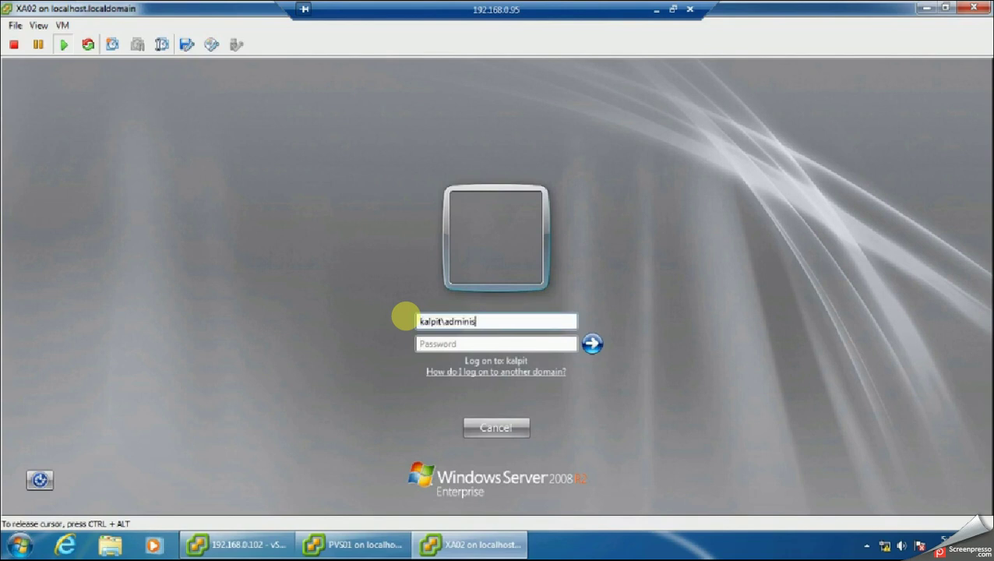
{"action": "type", "text": "trator"}
{"action": "key", "text": "Tab"}
{"action": "type", "text": "*********"}
{"action": "key", "text": "Return"}
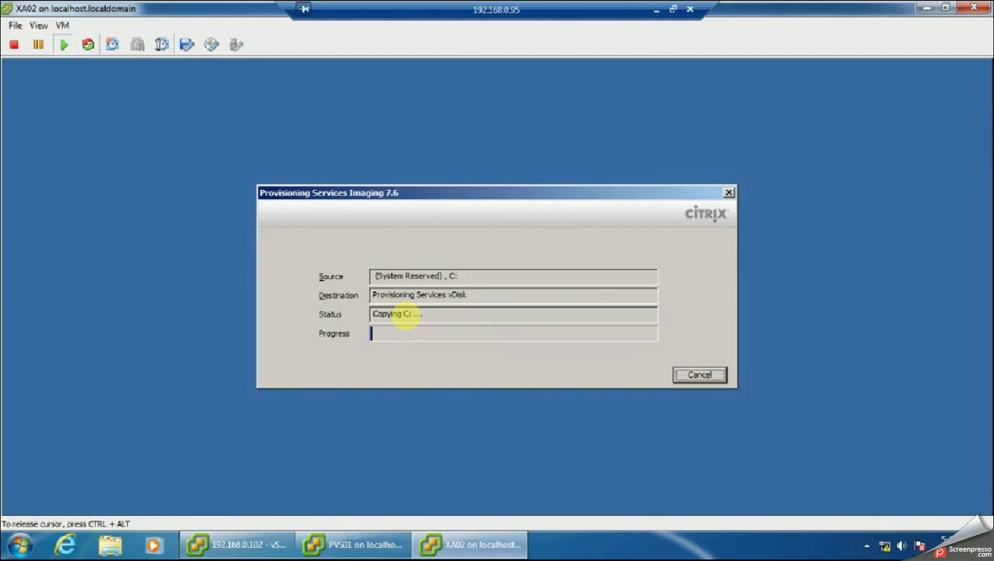
Let the C: volume copy complete, finish Provisioning Services Imaging and dismiss the Citrix license warning.
{"action": "key", "text": "ctrl+alt"}
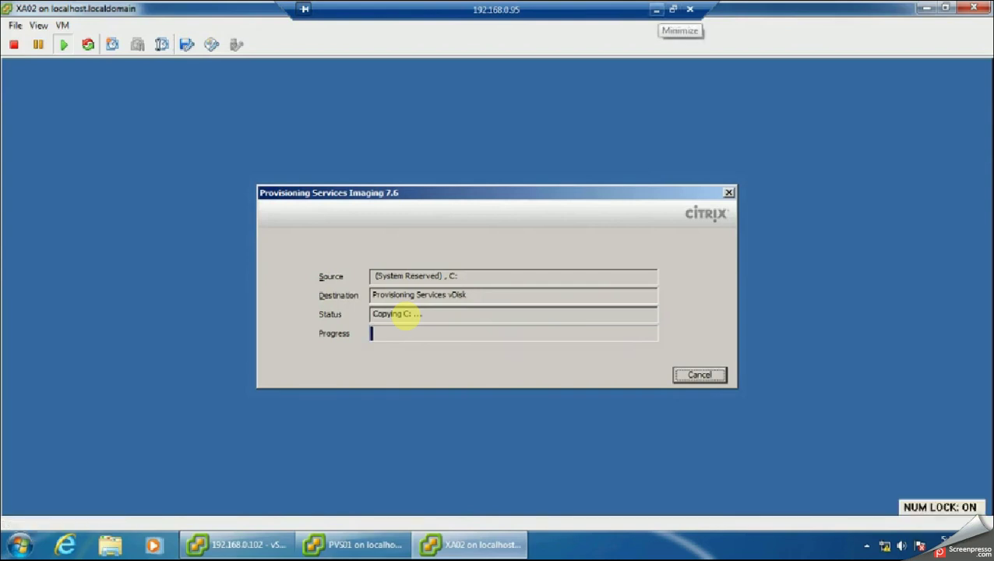
{"action": "left_click", "coordinate": [657, 9]}
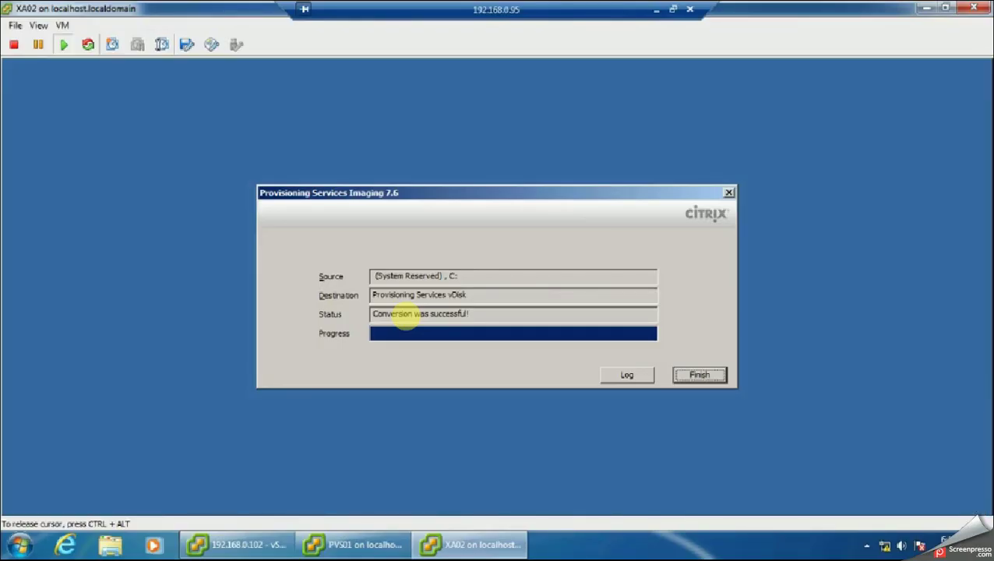
{"action": "key", "text": "Return"}
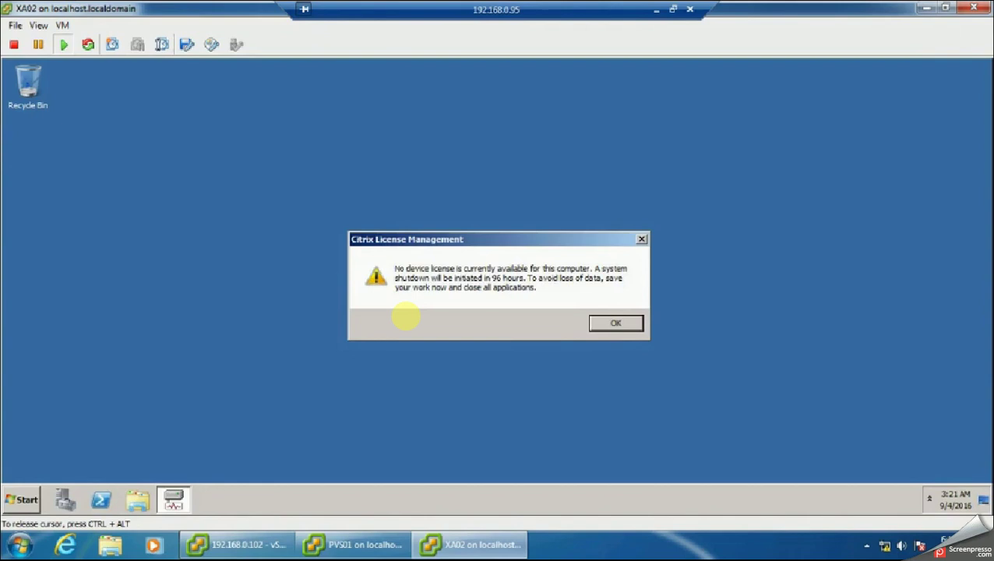
{"action": "key", "text": "Return"}
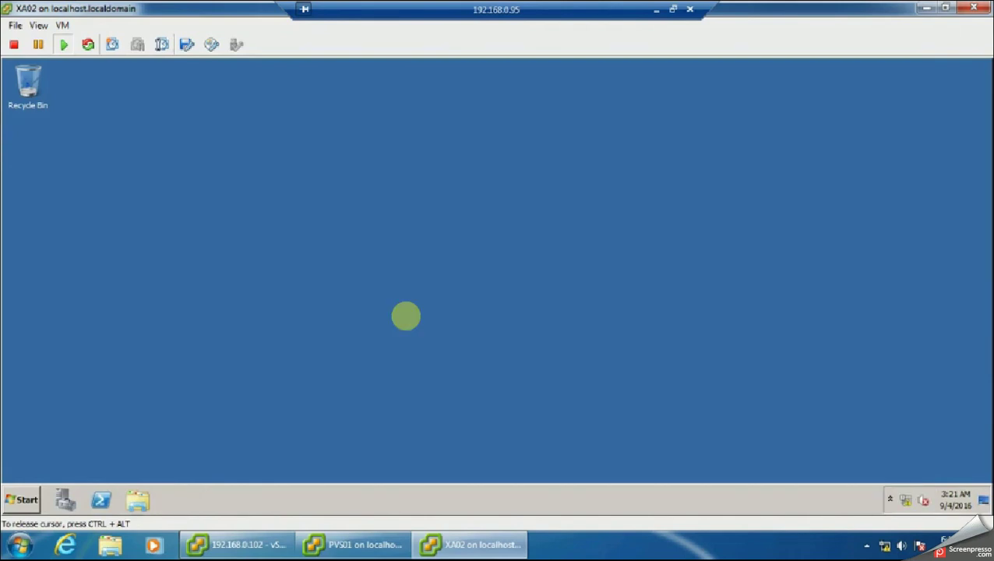
Review the general information and the statistics in XA02's Virtual Disk Status, then close it.
{"action": "left_click", "coordinate": [890, 499]}
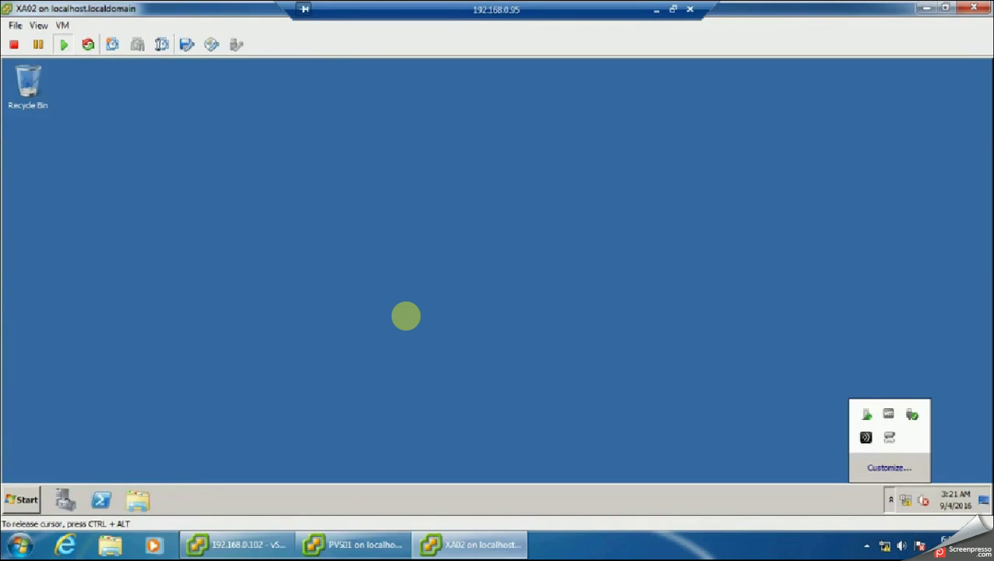
{"action": "right_click", "coordinate": [889, 437]}
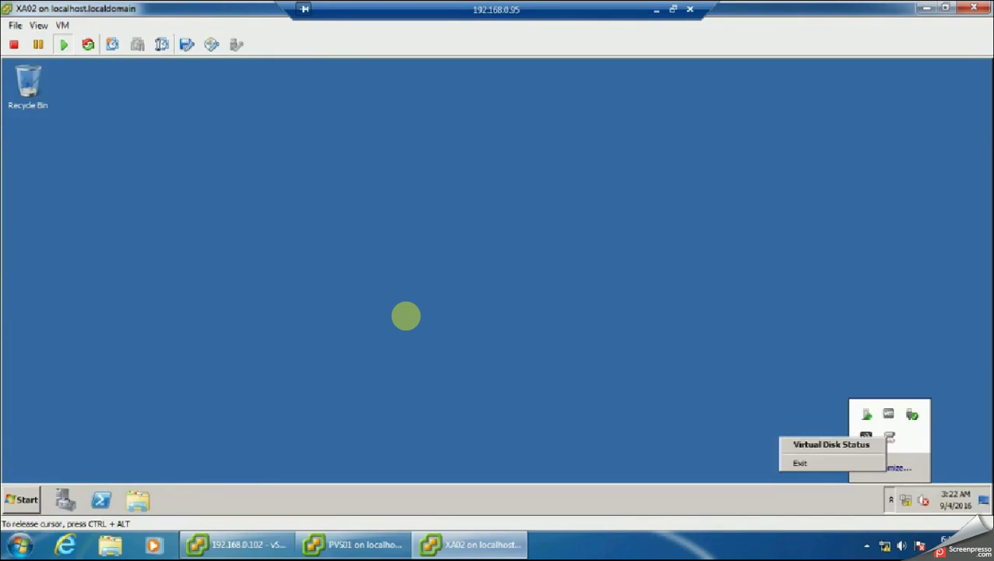
{"action": "left_click", "coordinate": [827, 444]}
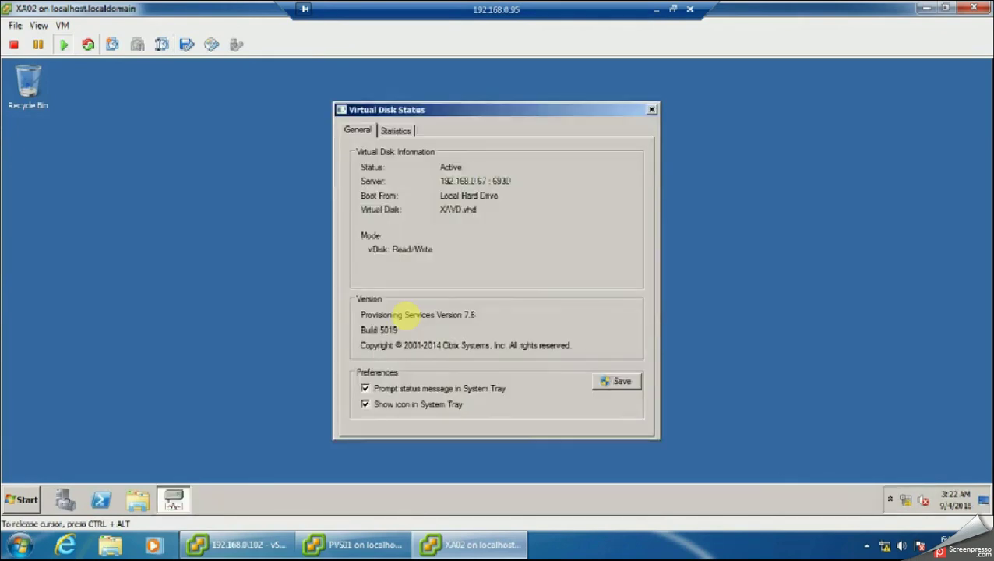
{"action": "key", "text": "ctrl+Tab"}
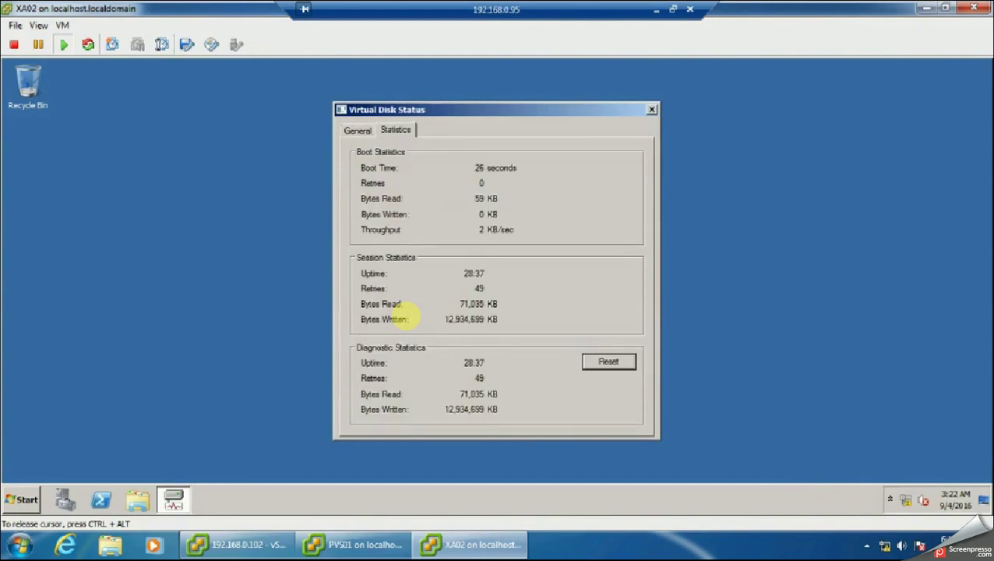
{"action": "key", "text": "ctrl+Tab"}
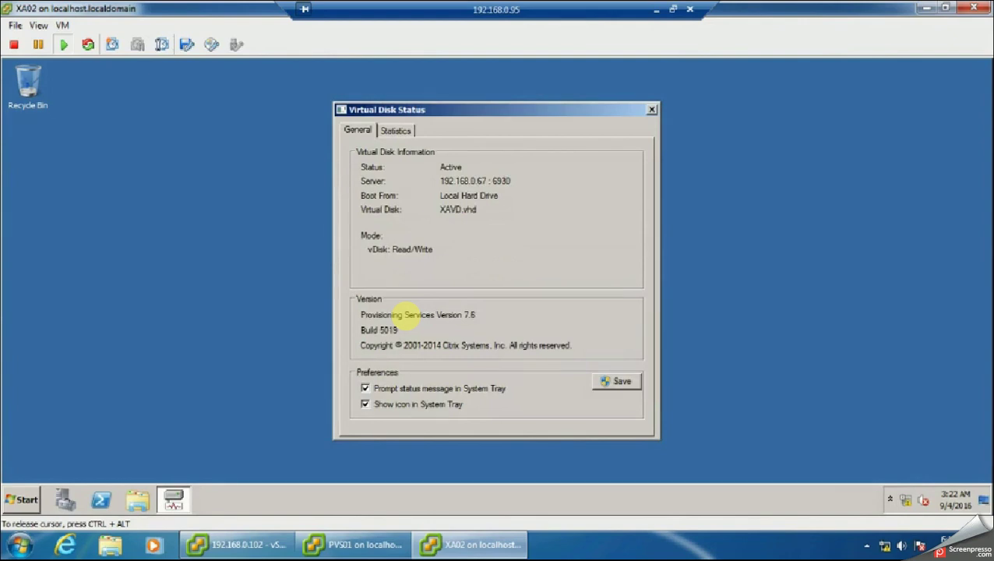
{"action": "key", "text": "Escape"}
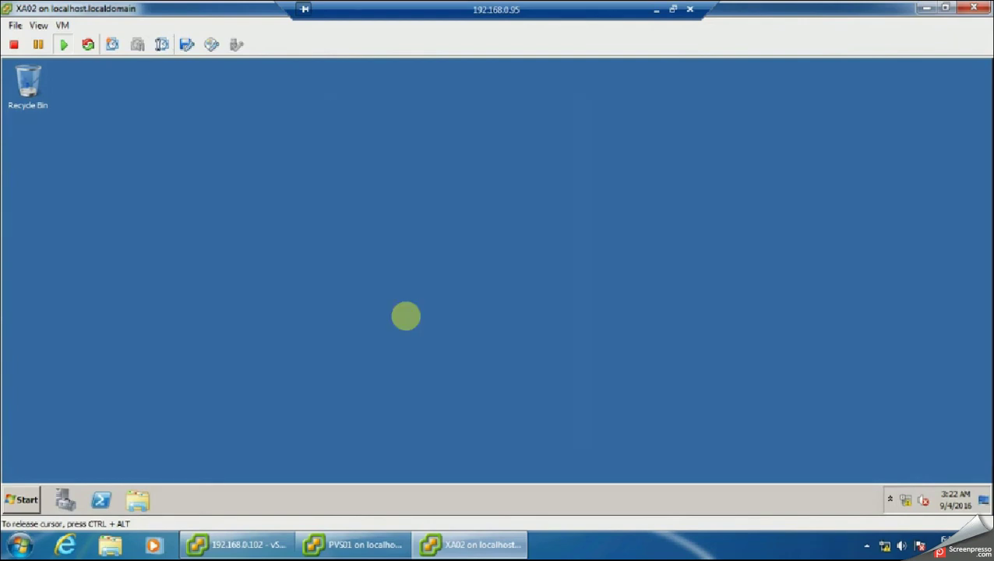
Switch to the PVS01 machine's Provisioning Services Console and refresh server PVS01 under the Mumbai site's Servers.
{"action": "left_click", "coordinate": [353, 545]}
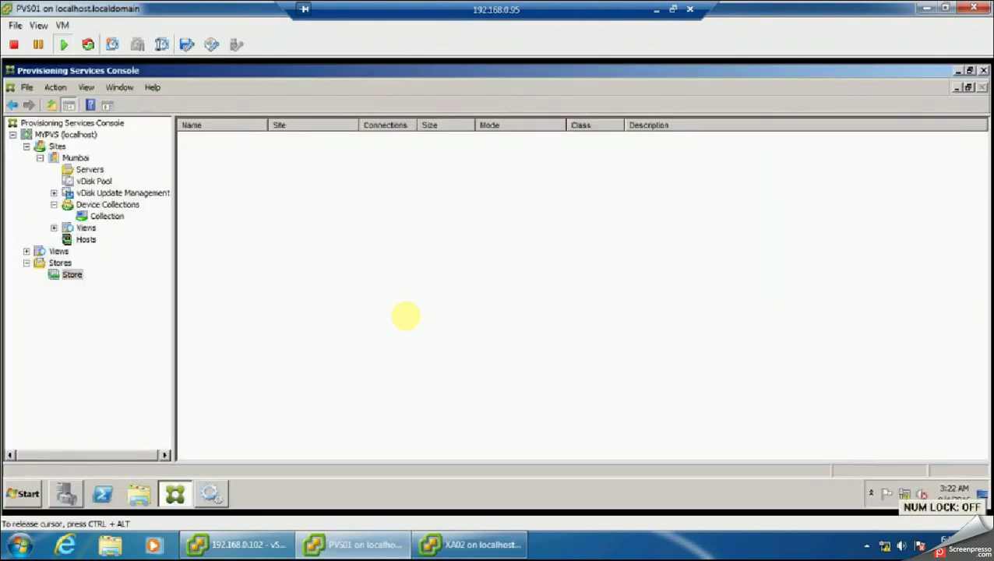
{"action": "left_click", "coordinate": [90, 169]}
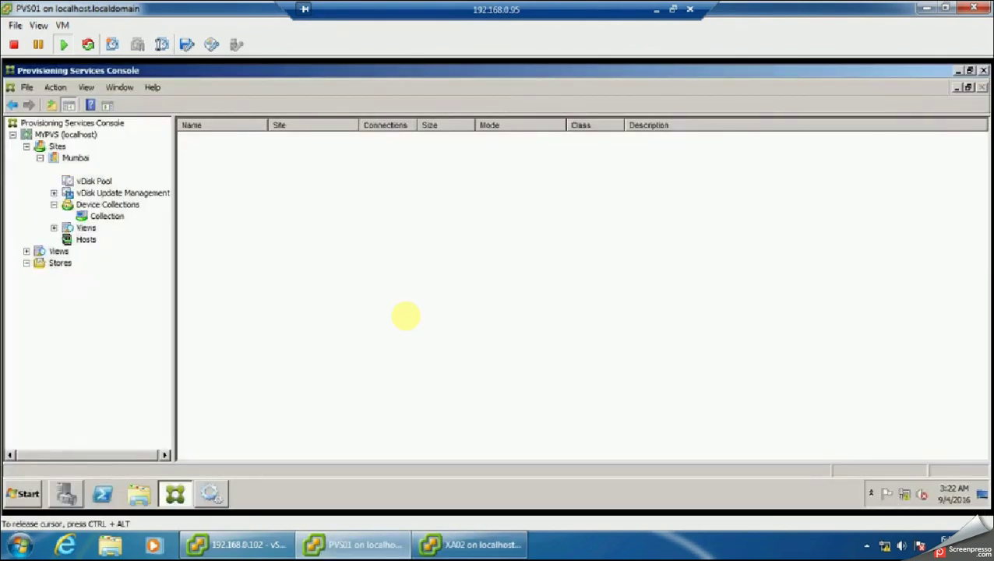
{"action": "key", "text": "Down"}
{"action": "key", "text": "Up"}
{"action": "right_click", "coordinate": [222, 137]}
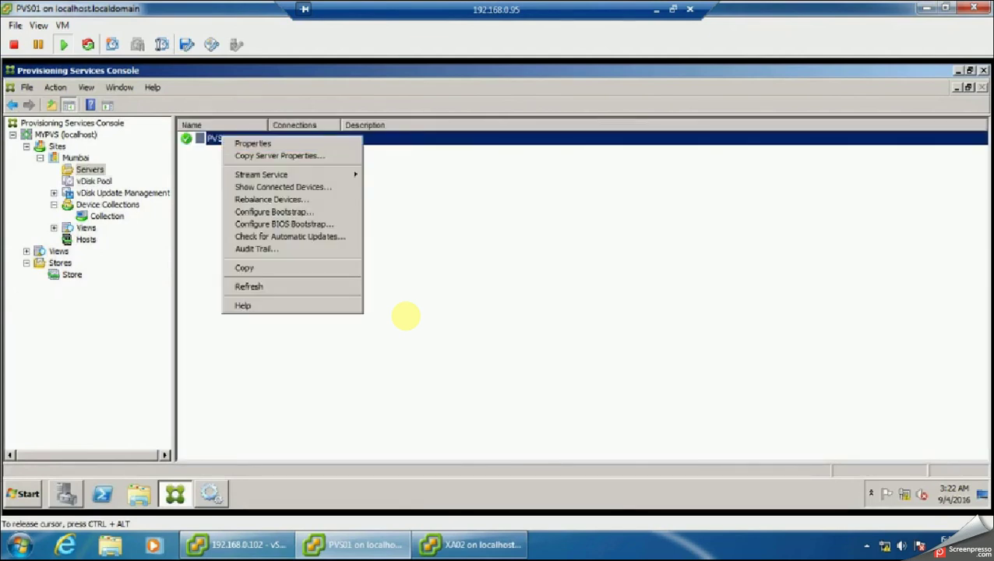
{"action": "key", "text": "Return"}
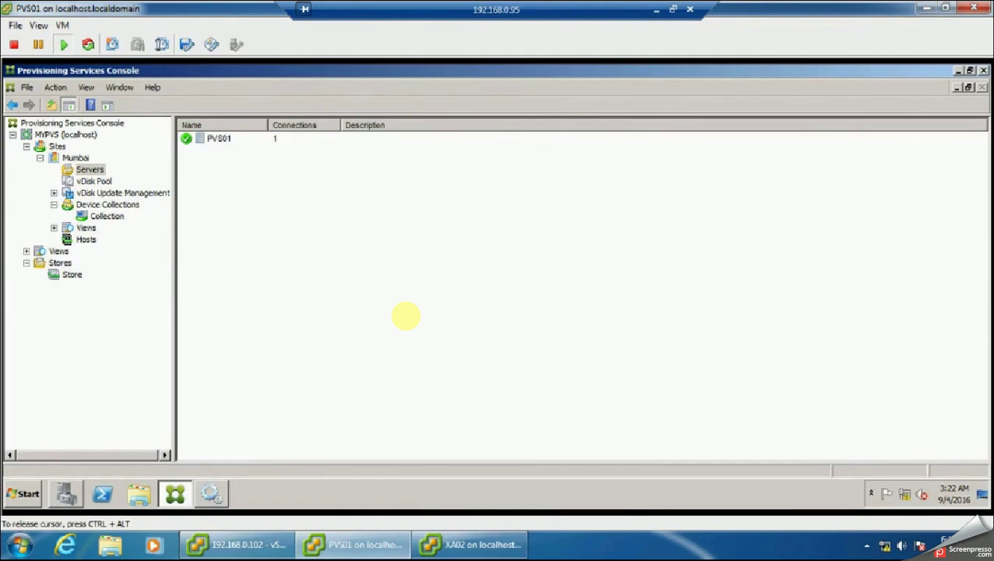
Refresh the Mumbai site's vDisk Pool to check for the new vDisk.
{"action": "key", "text": "Down"}
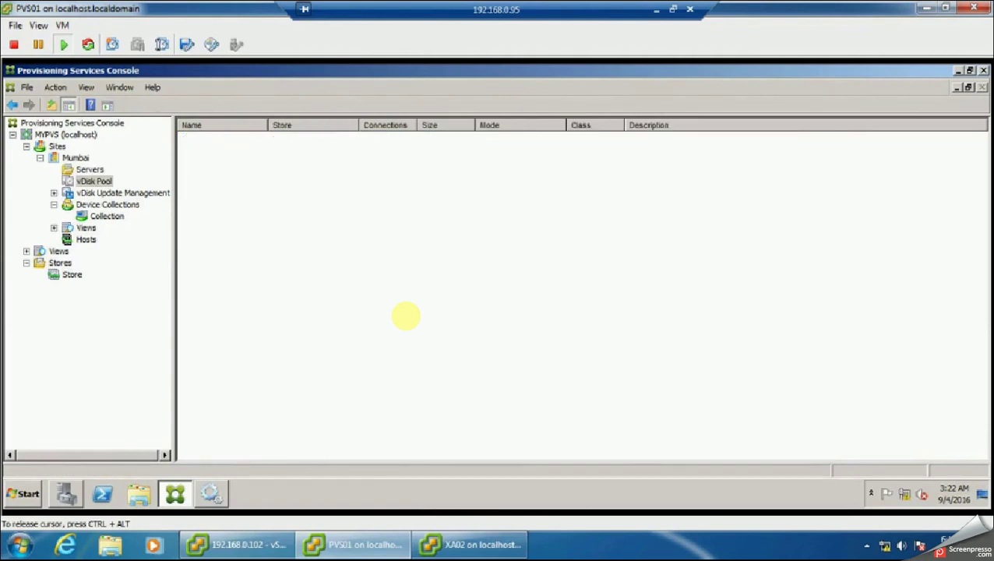
{"action": "key", "text": "shift+F10"}
{"action": "key", "text": "Down"}
{"action": "key", "text": "Down"}
{"action": "key", "text": "Down"}
{"action": "key", "text": "Down"}
{"action": "key", "text": "Down"}
{"action": "key", "text": "Down"}
{"action": "key", "text": "Down"}
{"action": "key", "text": "Up"}
{"action": "key", "text": "Up"}
{"action": "key", "text": "Down"}
{"action": "key", "text": "Down"}
{"action": "key", "text": "Return"}
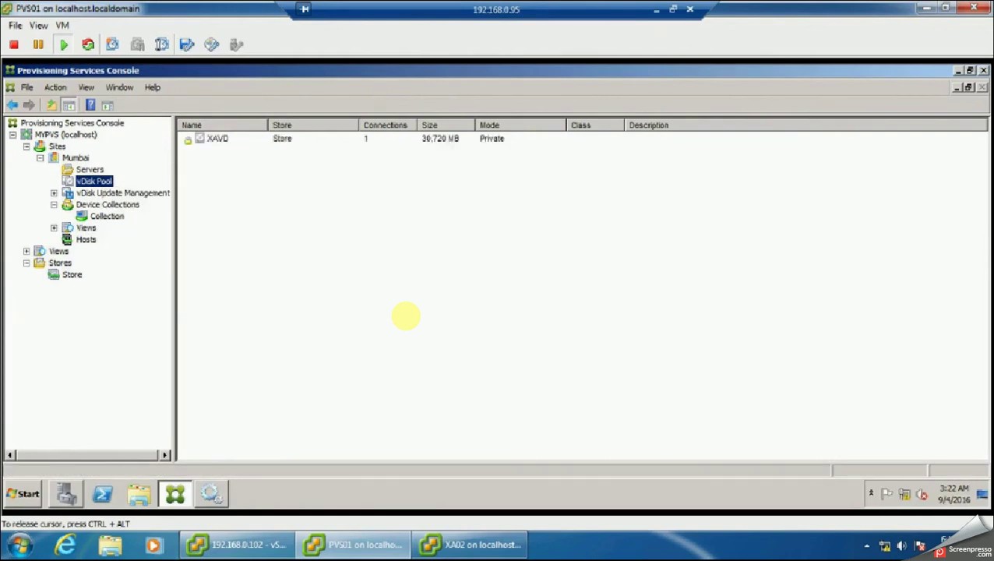
Refresh the vDisk list of the Store under Stores.
{"action": "key", "text": "End"}
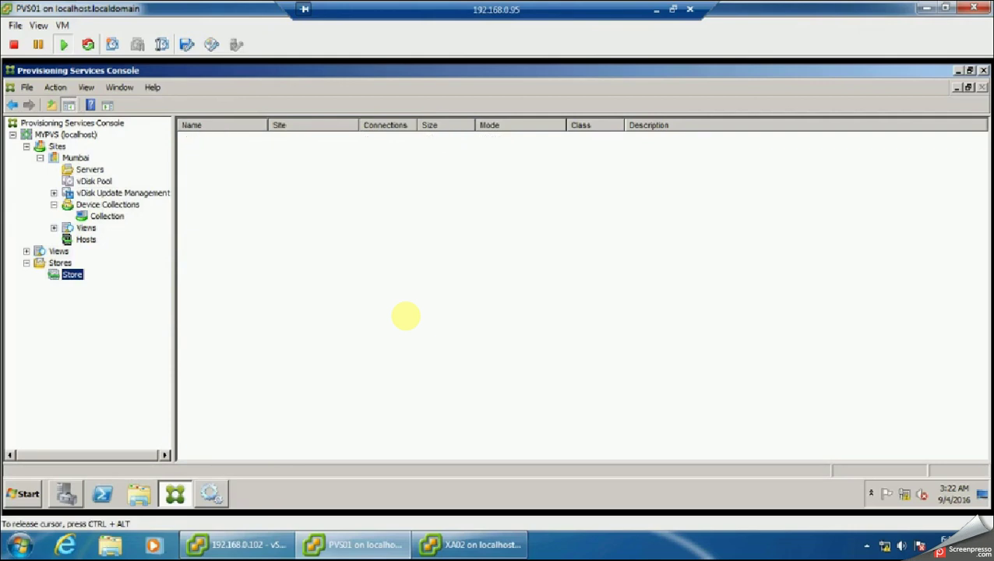
{"action": "right_click", "coordinate": [73, 273]}
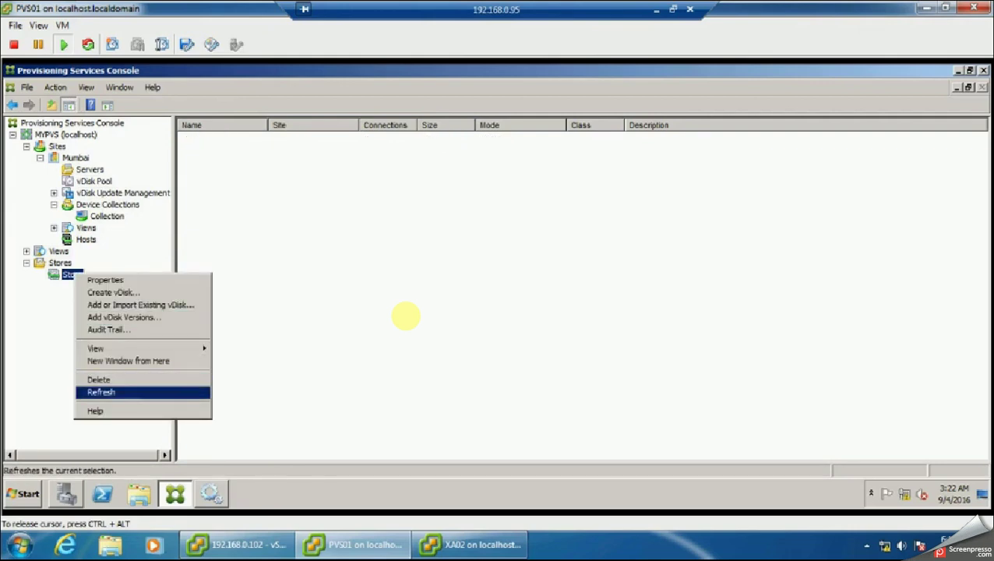
{"action": "left_click", "coordinate": [101, 393]}
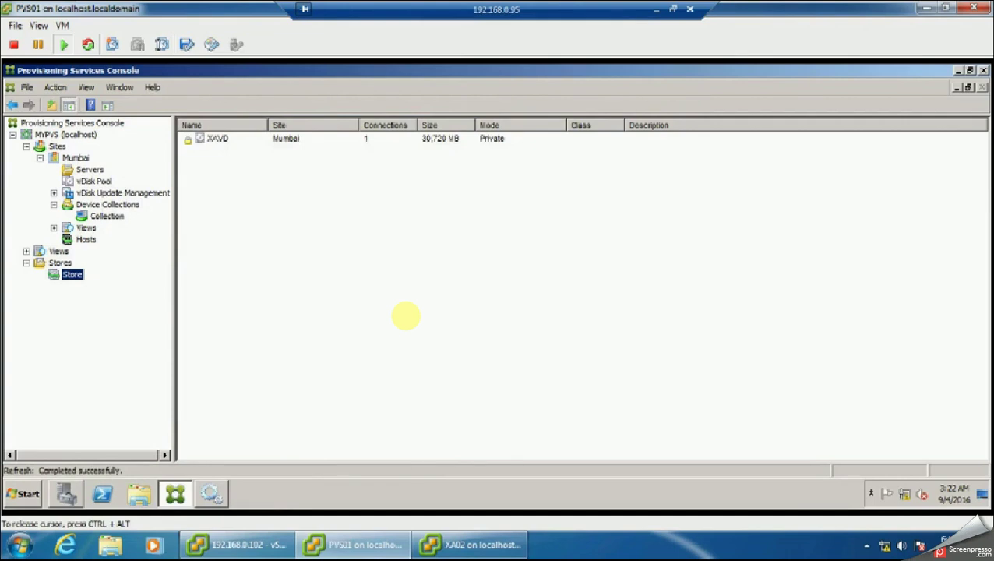
Look at the vDisk files on PVS01's New Volume (E:), then minimize the folder window.
{"action": "left_click", "coordinate": [23, 494]}
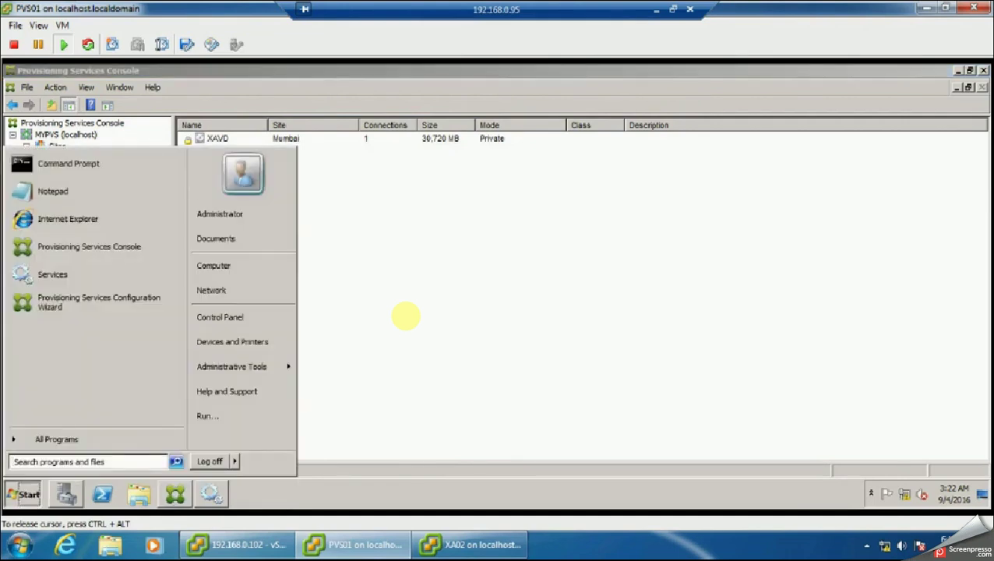
{"action": "key", "text": "Return"}
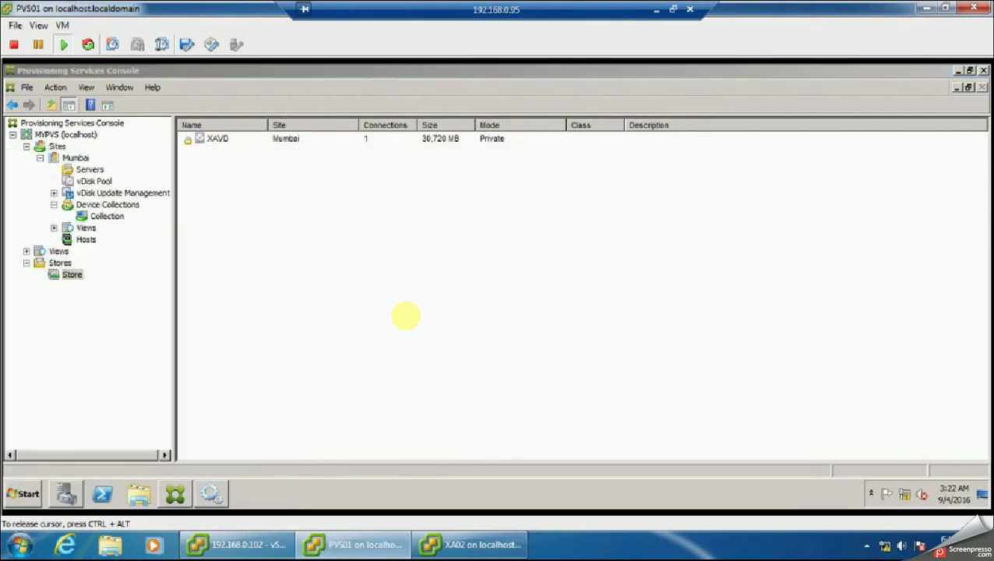
{"action": "key", "text": "Right"}
{"action": "key", "text": "Return"}
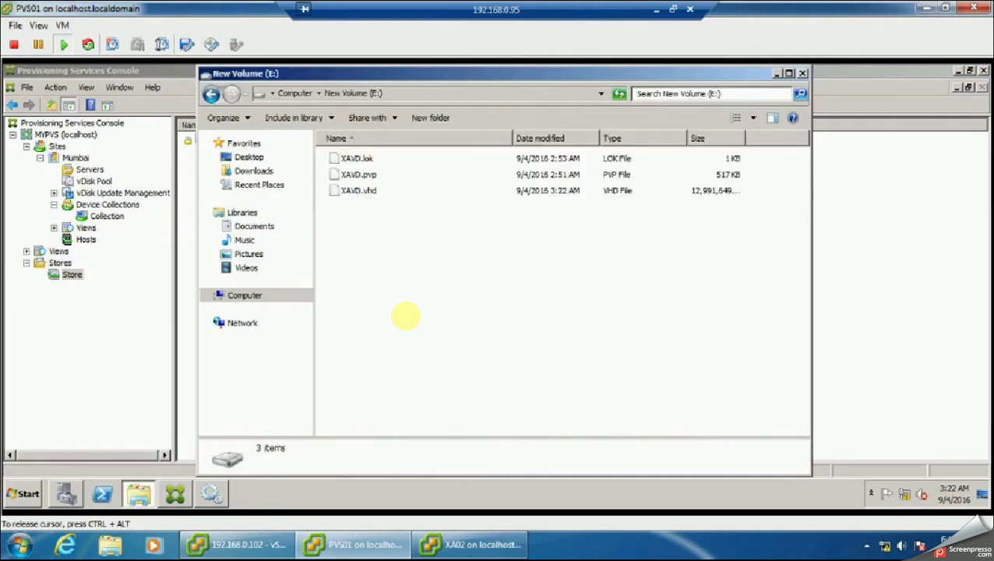
{"action": "left_click", "coordinate": [777, 73]}
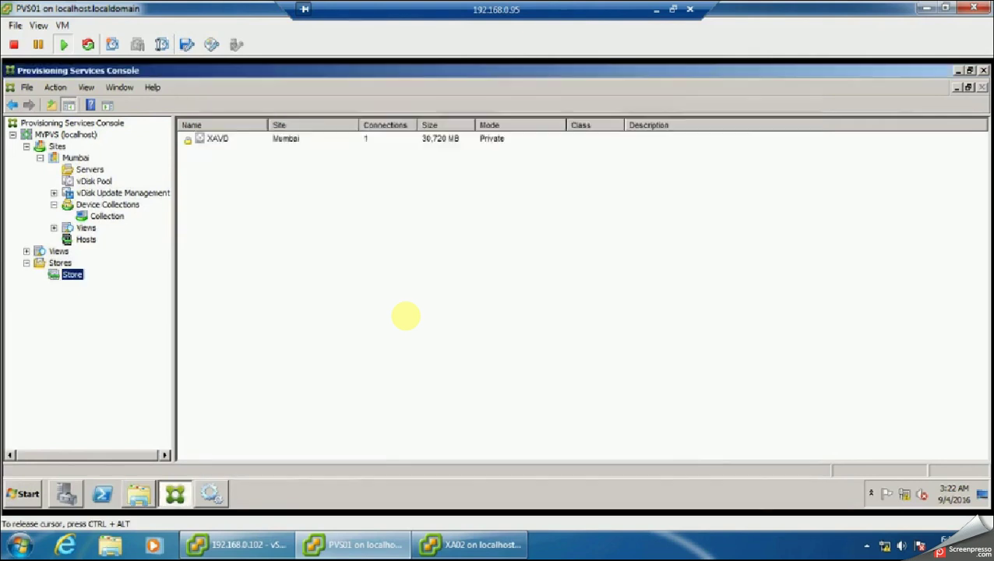
Refresh the Mumbai site's device Collection and set target device XA03 to boot from vDisk.
{"action": "left_click", "coordinate": [107, 215]}
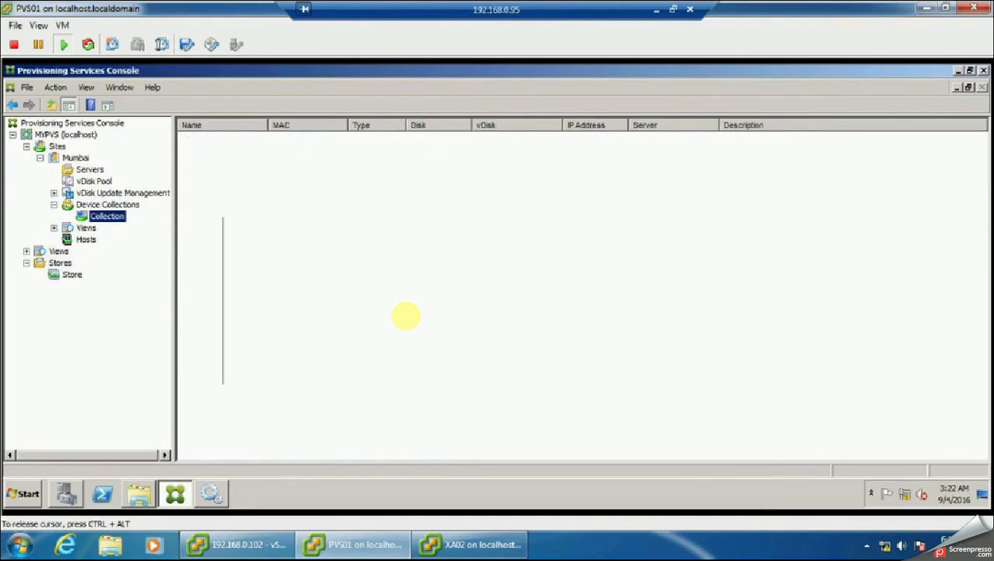
{"action": "right_click", "coordinate": [107, 216]}
{"action": "left_click", "coordinate": [137, 352]}
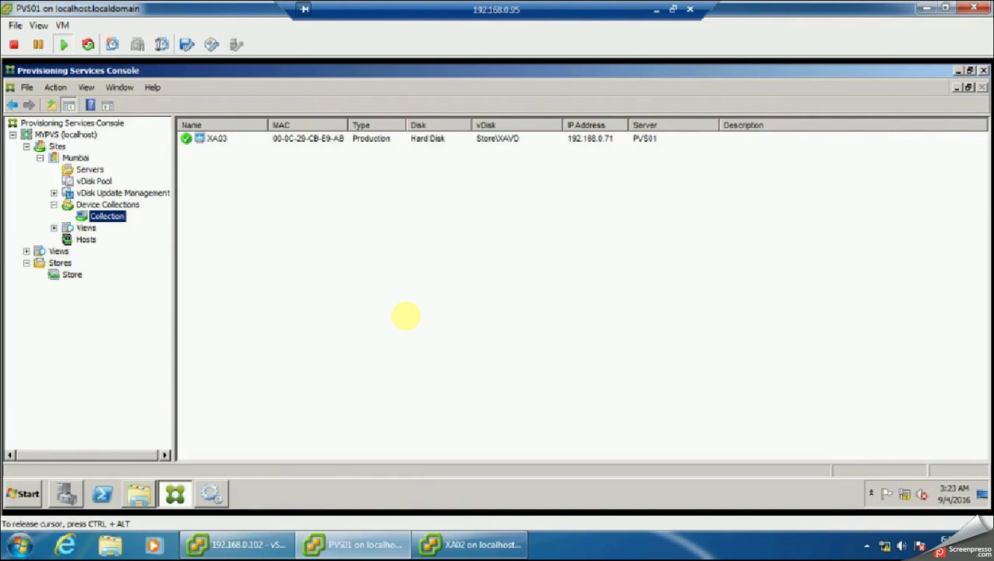
{"action": "right_click", "coordinate": [213, 138]}
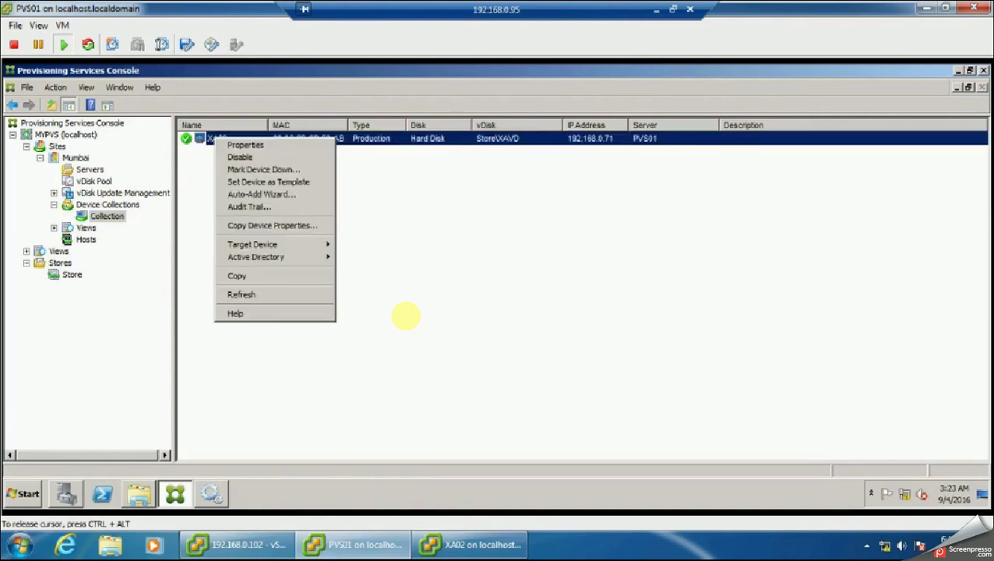
{"action": "key", "text": "Return"}
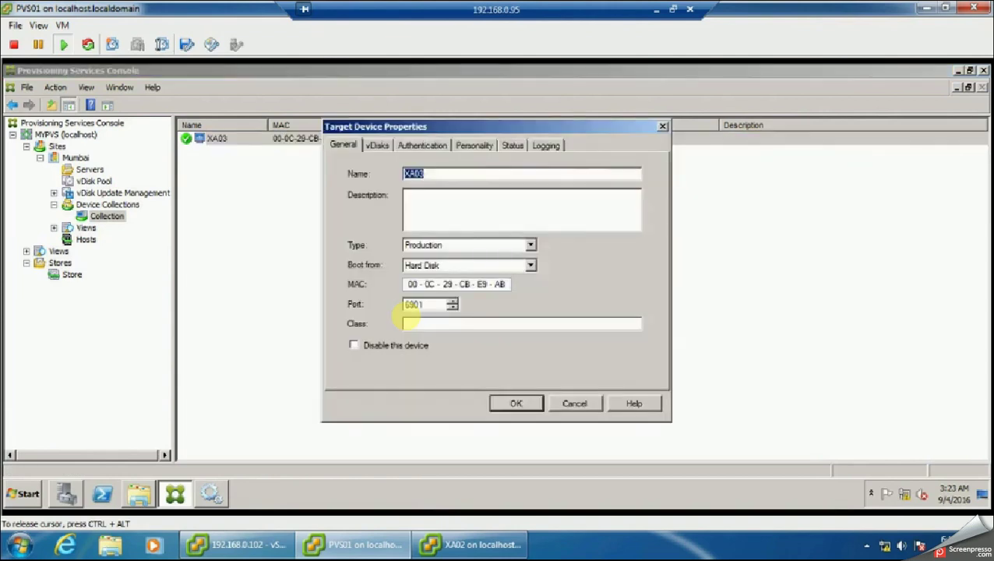
{"action": "left_click", "coordinate": [529, 265]}
{"action": "key", "text": "Up"}
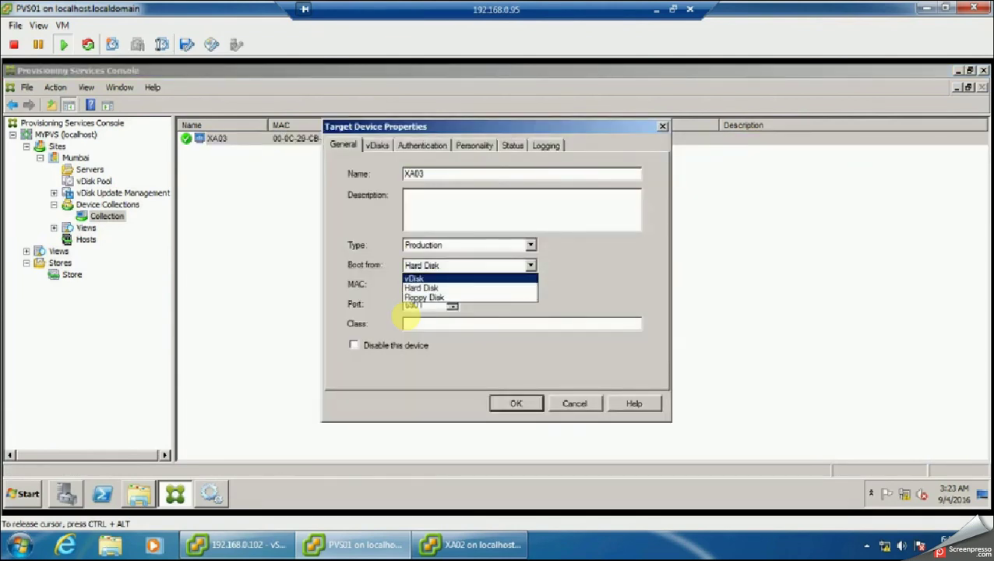
{"action": "key", "text": "Return"}
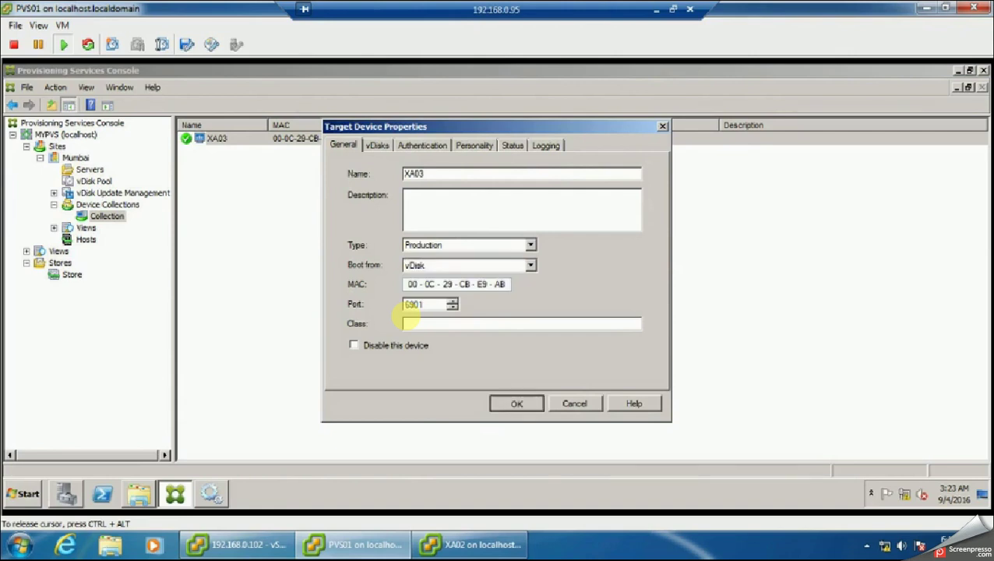
{"action": "key", "text": "Return"}
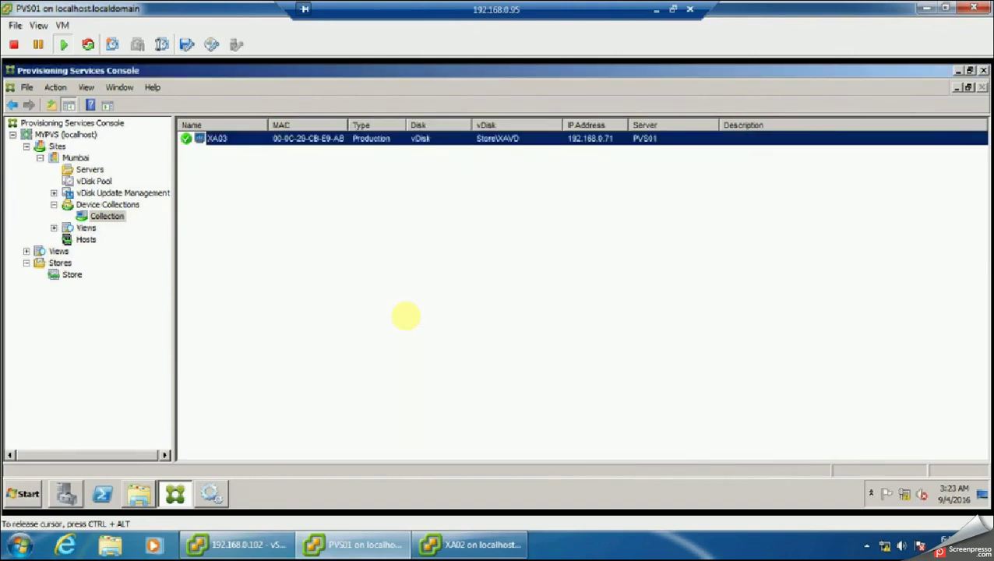
Create an Active Directory machine account for target device XA03, accepting the domain's default Computers container, and close the dialog.
{"action": "key", "text": "ctrl+alt"}
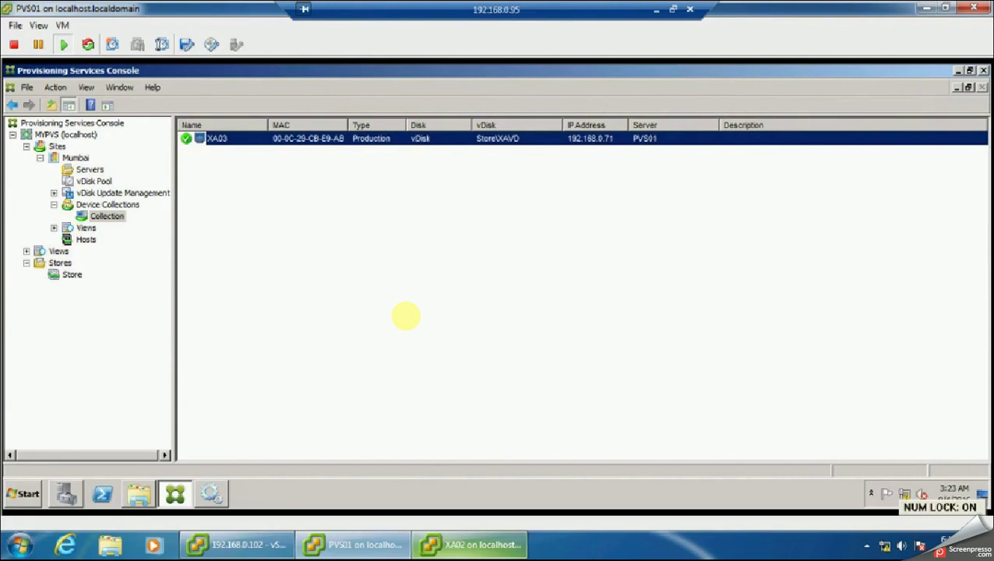
{"action": "right_click", "coordinate": [223, 138]}
{"action": "key", "text": "Down"}
{"action": "key", "text": "Down"}
{"action": "key", "text": "Down"}
{"action": "key", "text": "Down"}
{"action": "key", "text": "Down"}
{"action": "key", "text": "Down"}
{"action": "key", "text": "Down"}
{"action": "key", "text": "Right"}
{"action": "key", "text": "Down"}
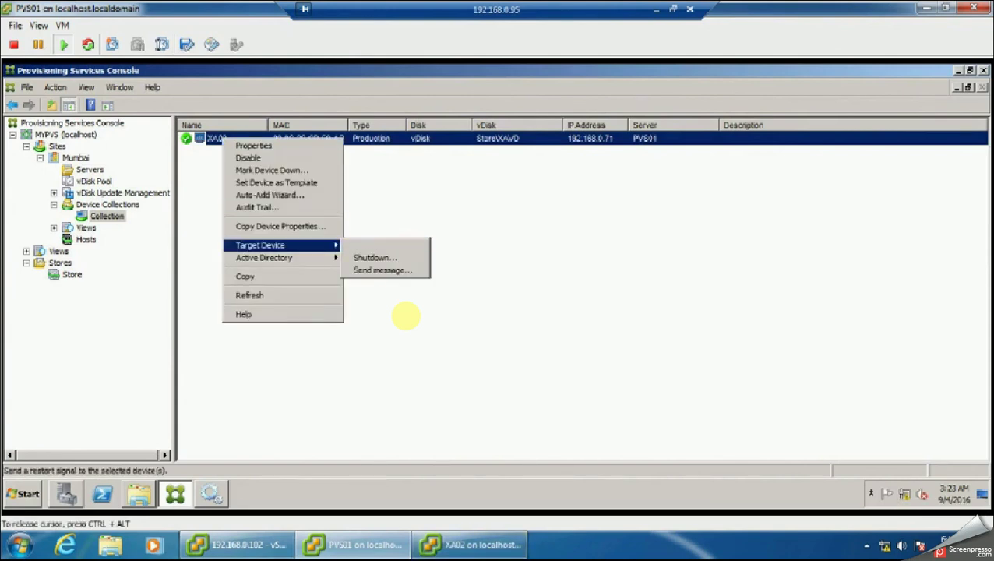
{"action": "key", "text": "Left"}
{"action": "key", "text": "Down"}
{"action": "key", "text": "Right"}
{"action": "key", "text": "Down"}
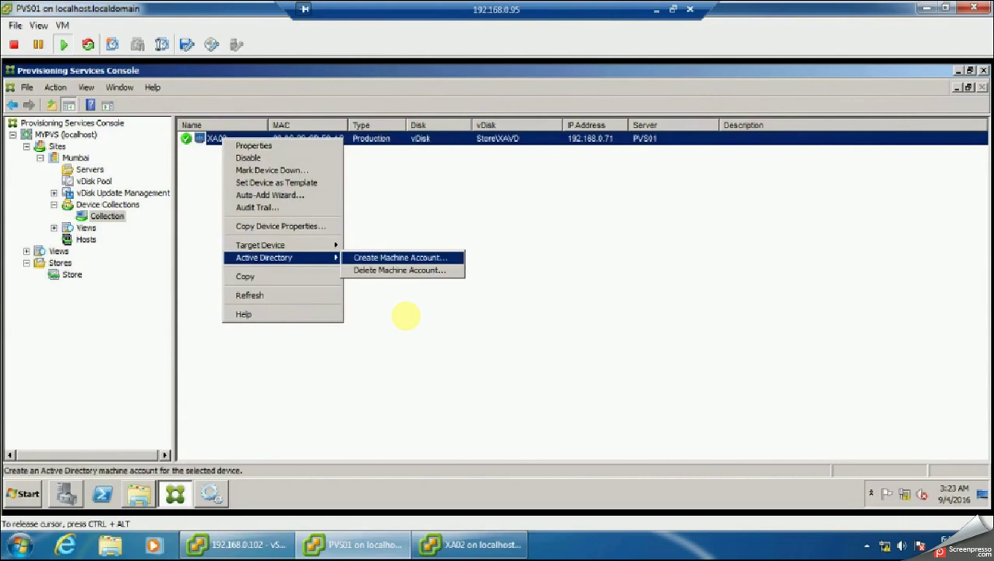
{"action": "key", "text": "Return"}
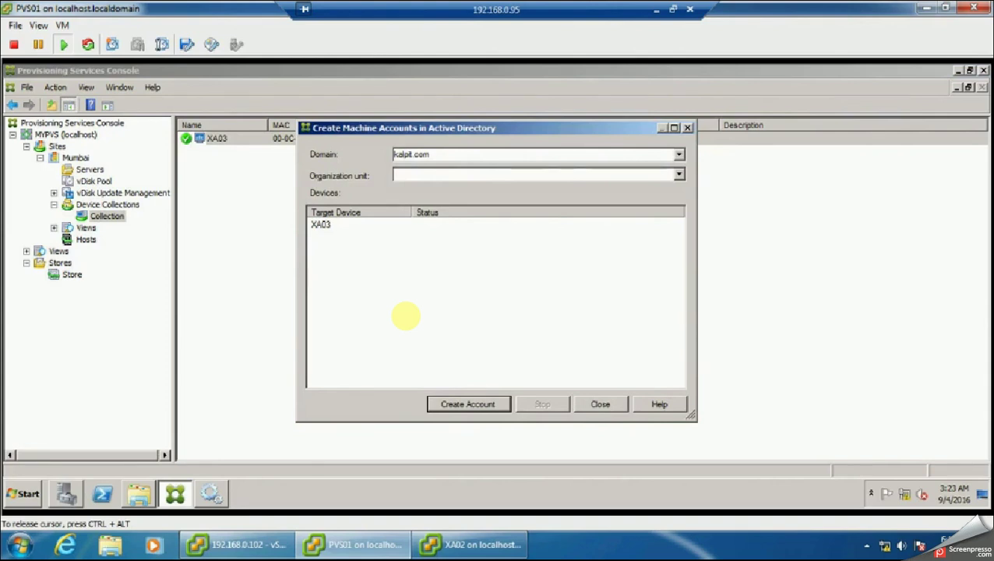
{"action": "key", "text": "Return"}
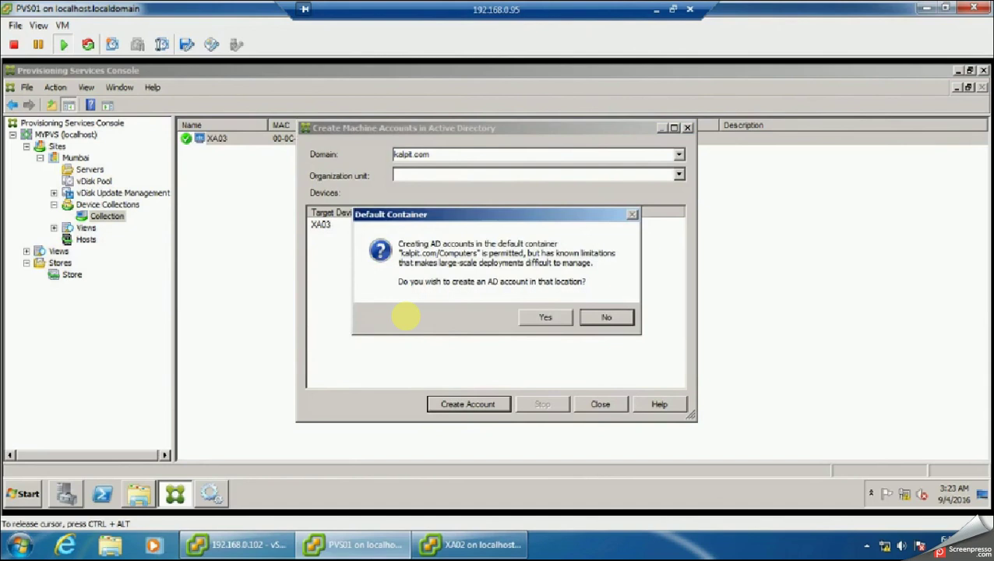
{"action": "key", "text": "Tab"}
{"action": "key", "text": "Return"}
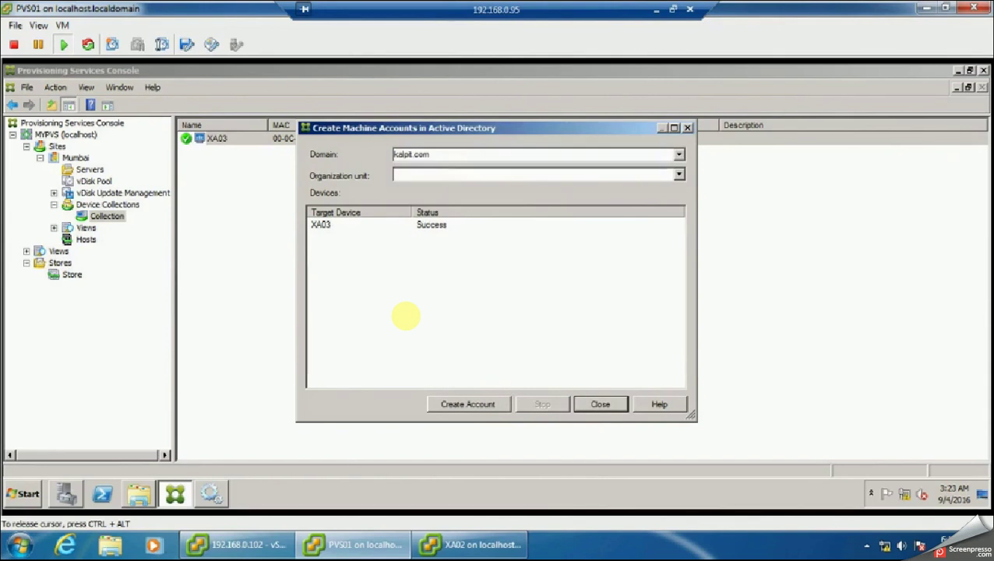
{"action": "key", "text": "Return"}
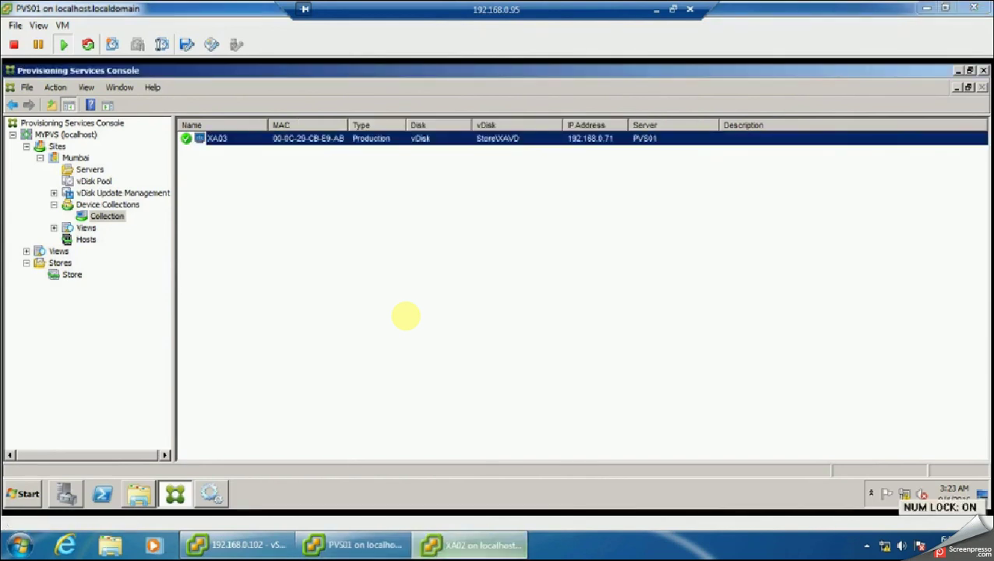
Switch to the XA02 console and restart its Windows Server, accepting Other (Planned) as the reason.
{"action": "left_click", "coordinate": [470, 544]}
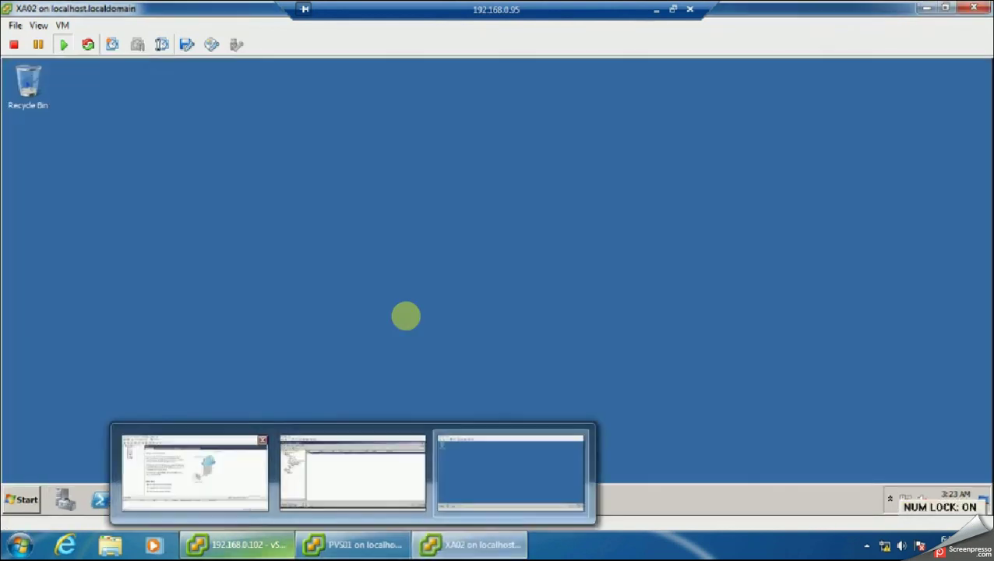
{"action": "key", "text": "super"}
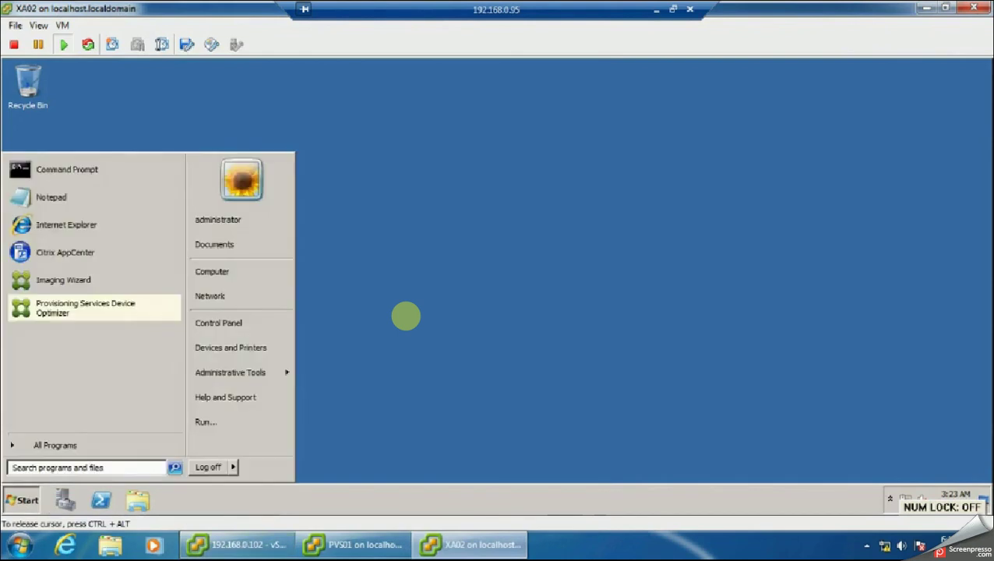
{"action": "key", "text": "Right"}
{"action": "key", "text": "Right"}
{"action": "key", "text": "Up"}
{"action": "key", "text": "Up"}
{"action": "key", "text": "Return"}
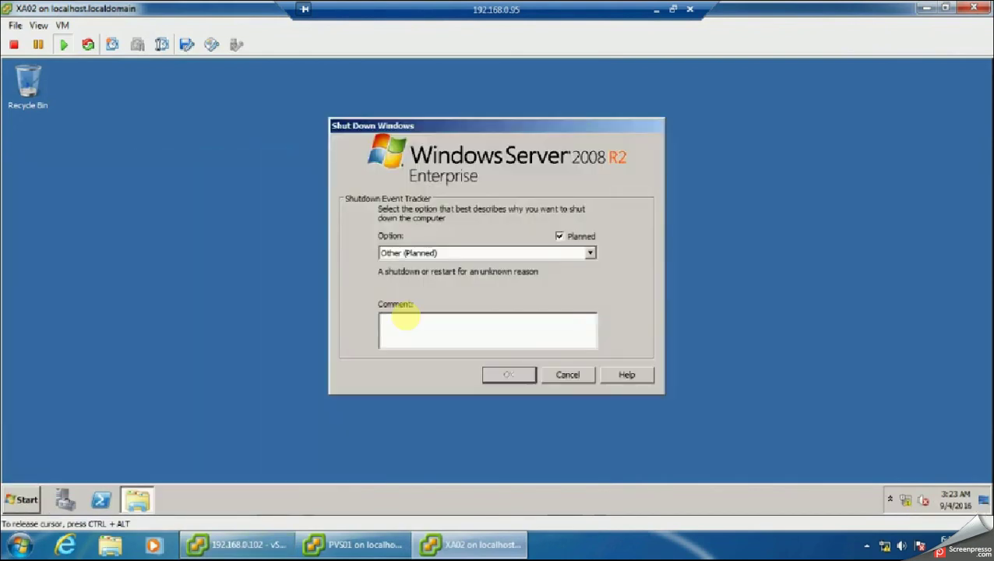
{"action": "key", "text": "Return"}
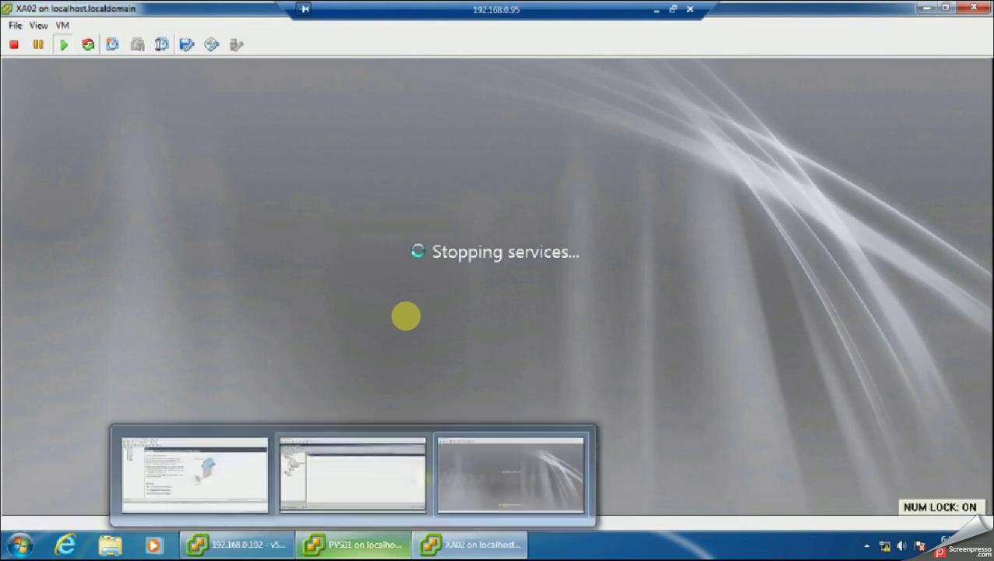
Check XA02's shutdown progress, then on PVS01 refresh vDisk XAVD in the Store.
{"action": "left_click", "coordinate": [353, 544]}
{"action": "left_click", "coordinate": [406, 316]}
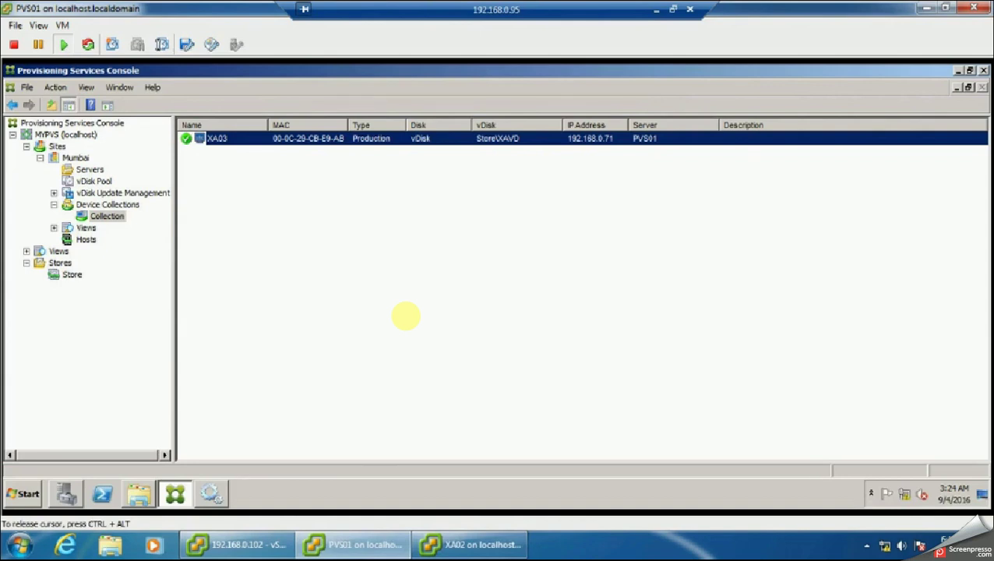
{"action": "key", "text": "ctrl+alt"}
{"action": "left_click", "coordinate": [471, 544]}
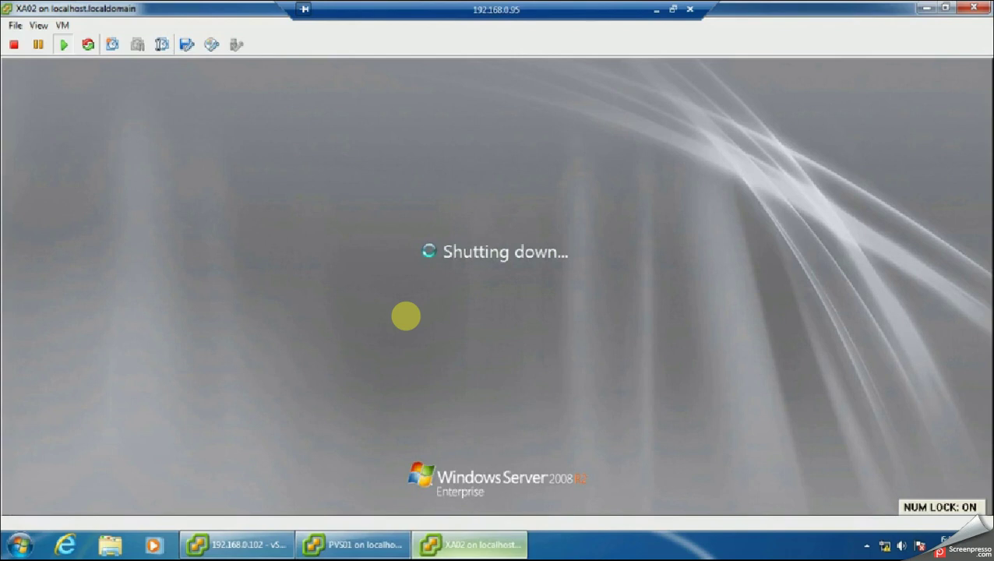
{"action": "key", "text": "alt+Tab"}
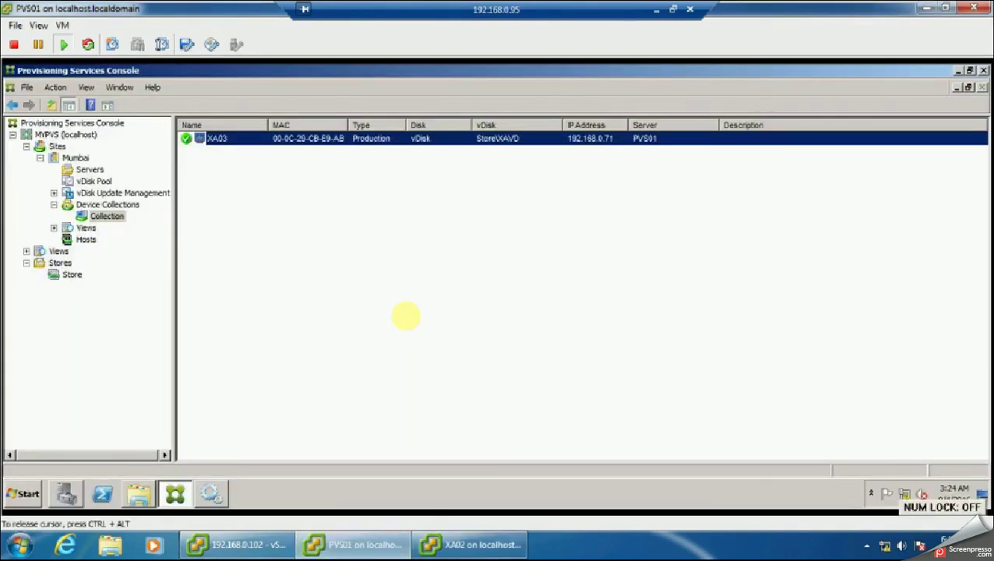
{"action": "left_click", "coordinate": [72, 274]}
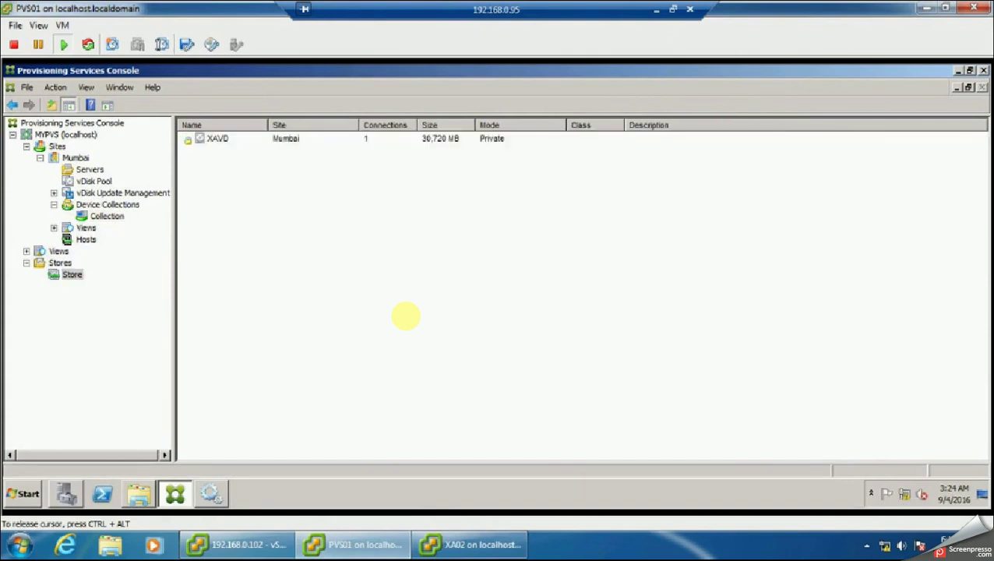
{"action": "right_click", "coordinate": [216, 139]}
{"action": "left_click", "coordinate": [406, 316]}
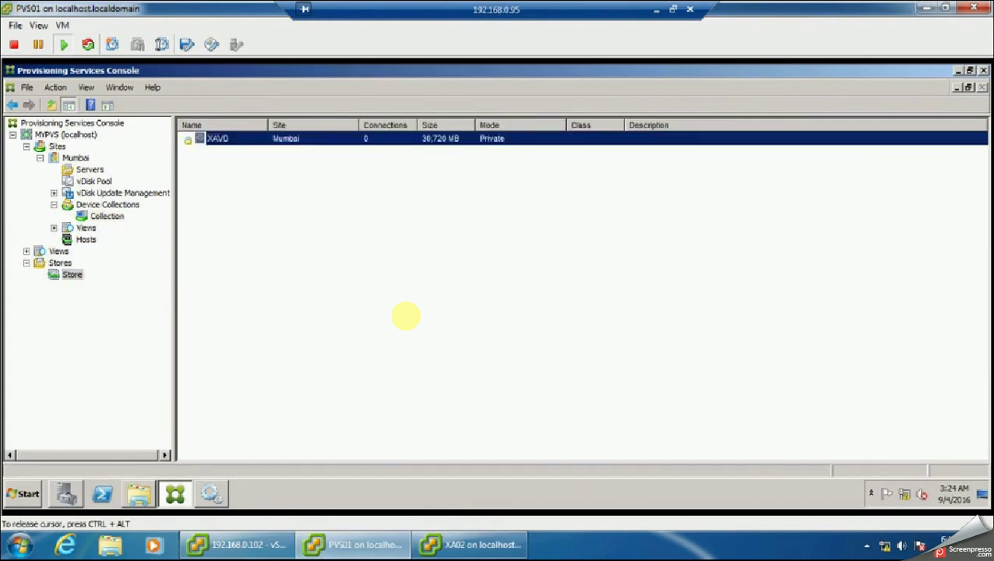
{"action": "left_click", "coordinate": [217, 138]}
{"action": "key", "text": "ctrl+alt"}
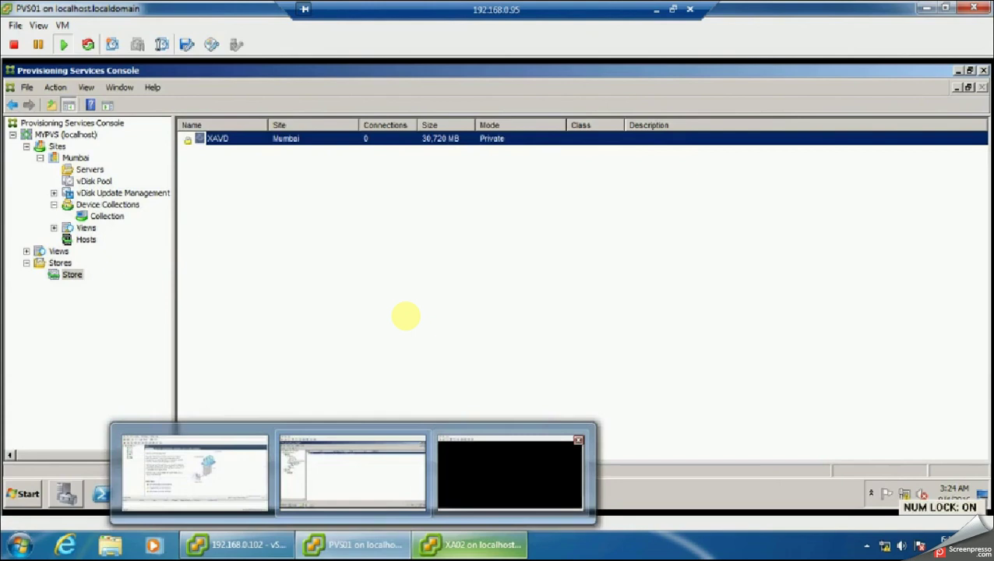
Check the XA02 console, then on PVS01 refresh target device XA03 in the Mumbai site's Collection.
{"action": "left_click", "coordinate": [469, 545]}
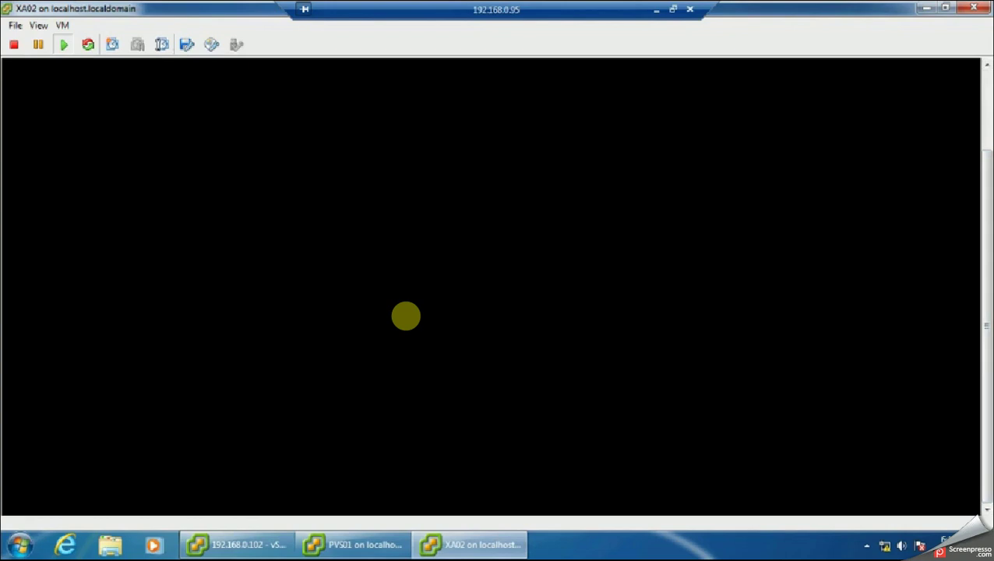
{"action": "left_click", "coordinate": [352, 544]}
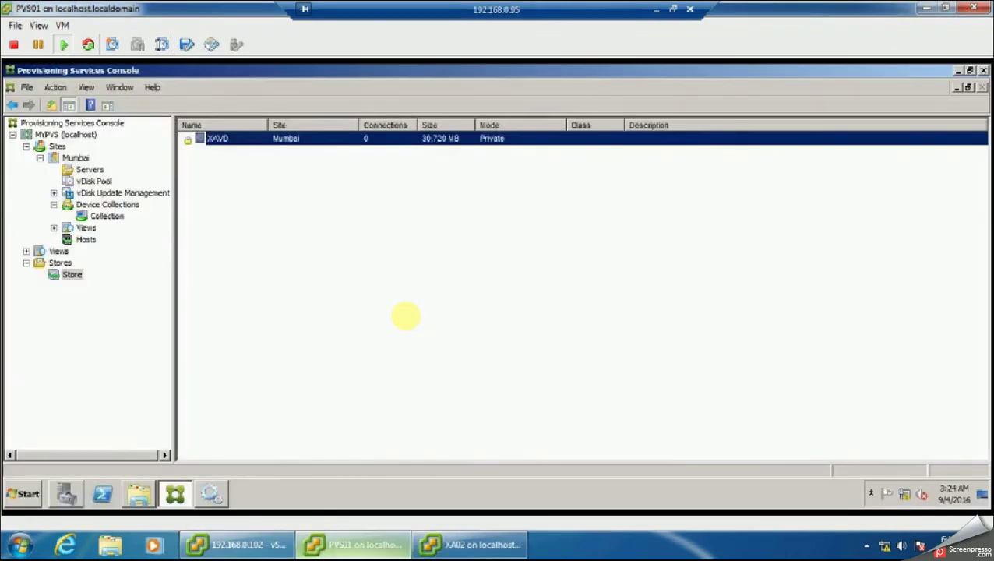
{"action": "left_click", "coordinate": [406, 316]}
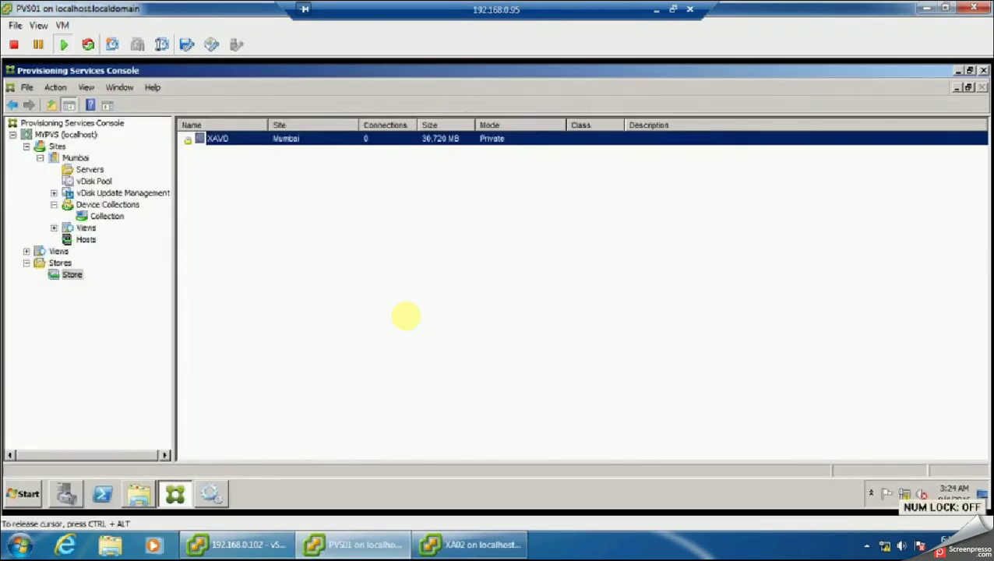
{"action": "left_click", "coordinate": [106, 216]}
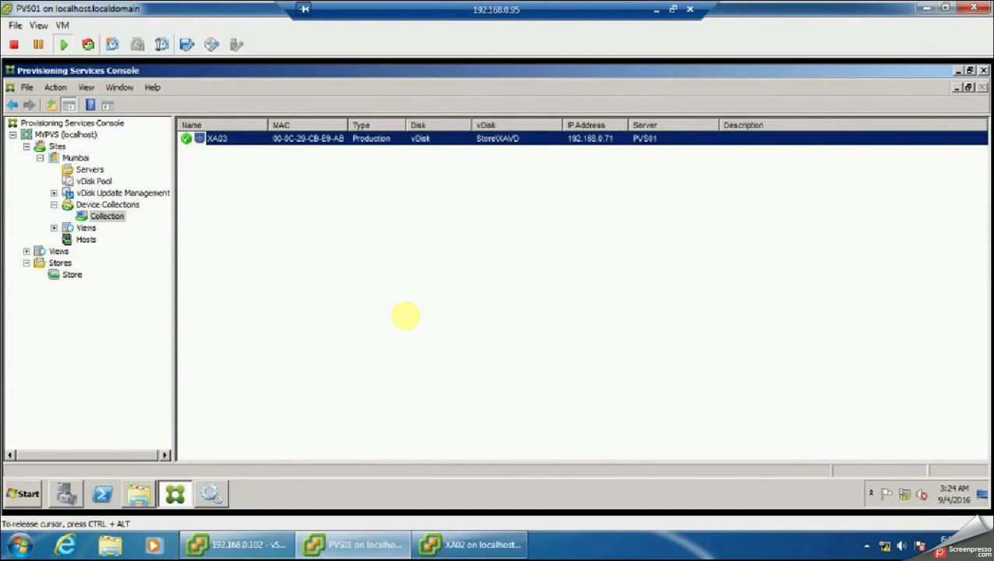
{"action": "right_click", "coordinate": [243, 137]}
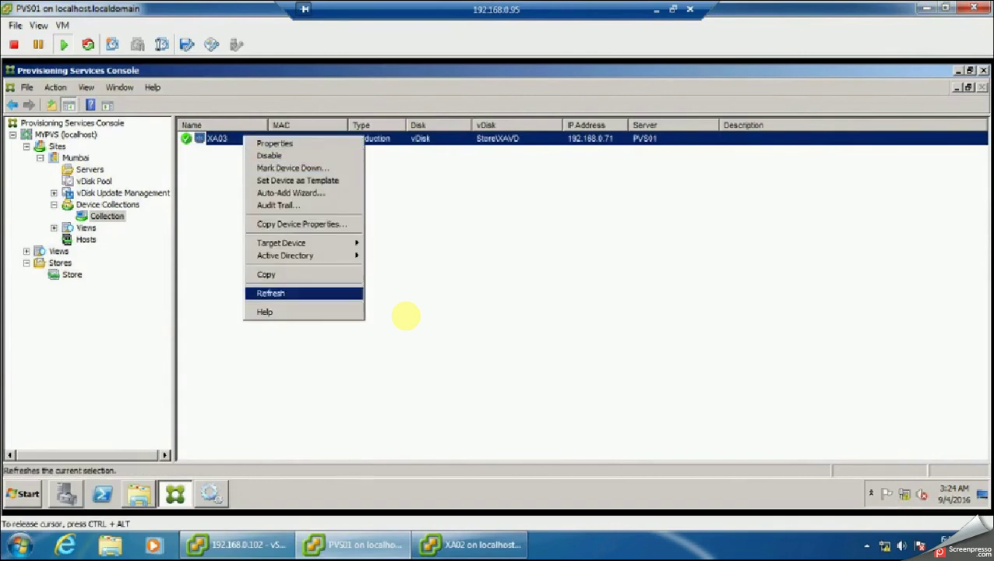
{"action": "key", "text": "Return"}
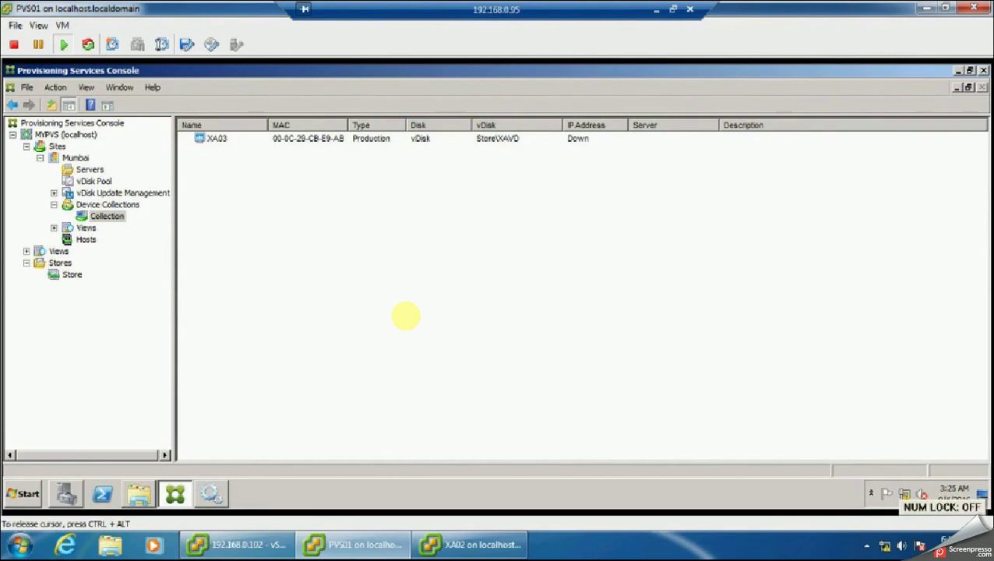
Refresh server PVS01 in the Mumbai site's Servers list to update its connection count.
{"action": "left_click", "coordinate": [90, 169]}
{"action": "right_click", "coordinate": [242, 139]}
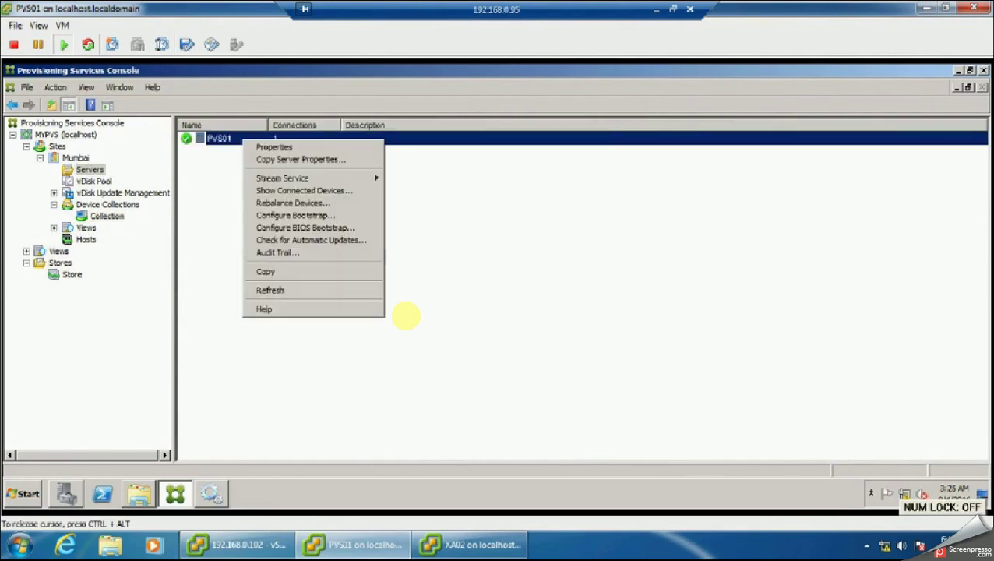
{"action": "key", "text": "Return"}
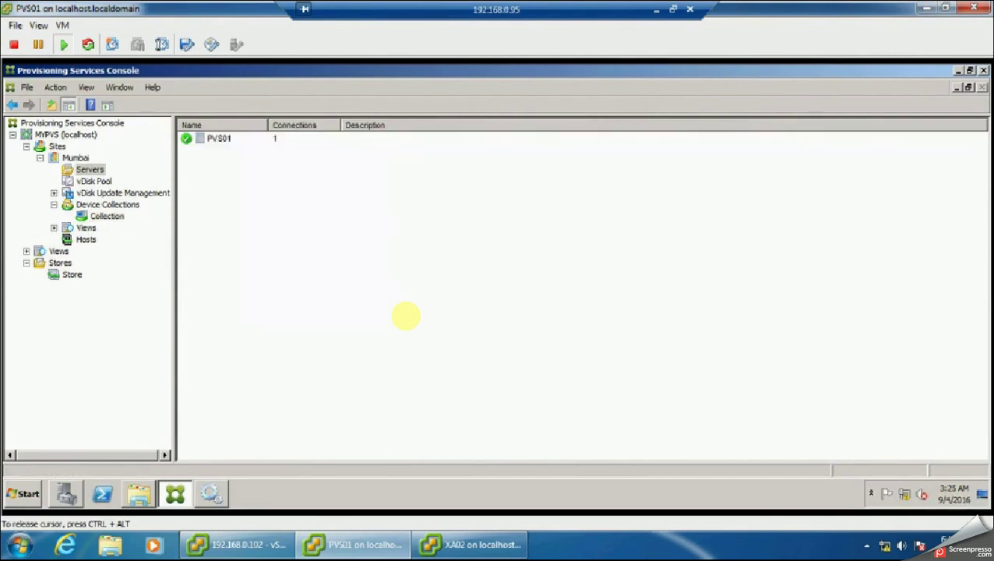
{"action": "right_click", "coordinate": [216, 135]}
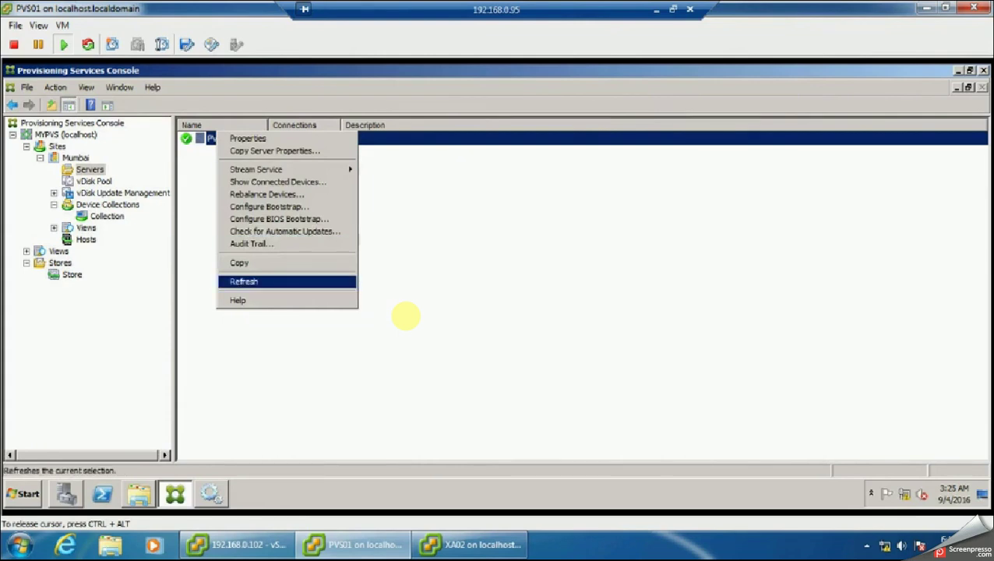
{"action": "key", "text": "Return"}
{"action": "right_click", "coordinate": [218, 138]}
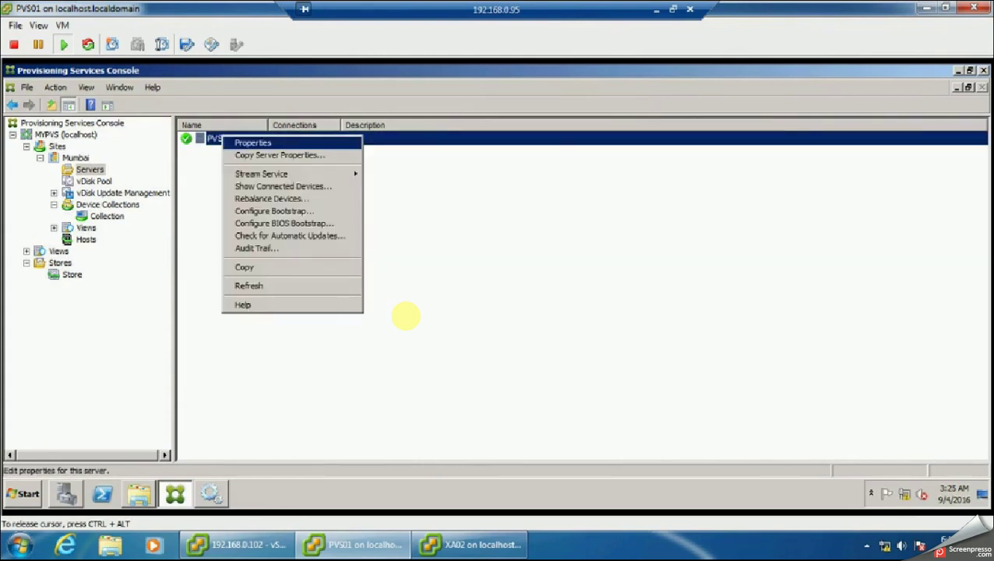
{"action": "key", "text": "Return"}
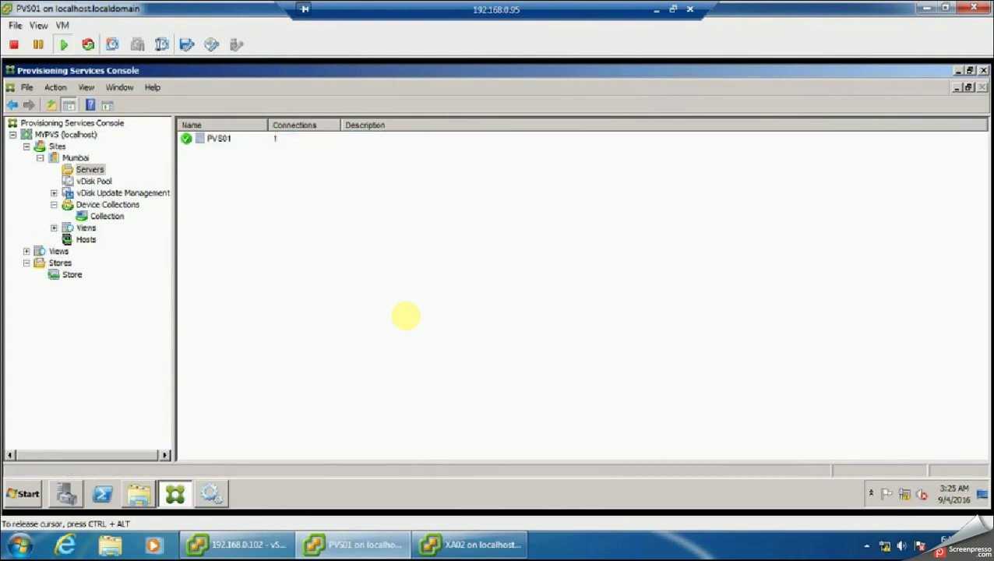
Recheck the XA02 console and refresh XA03's status in the device Collection once more.
{"action": "left_click", "coordinate": [106, 216]}
{"action": "key", "text": "ctrl+alt"}
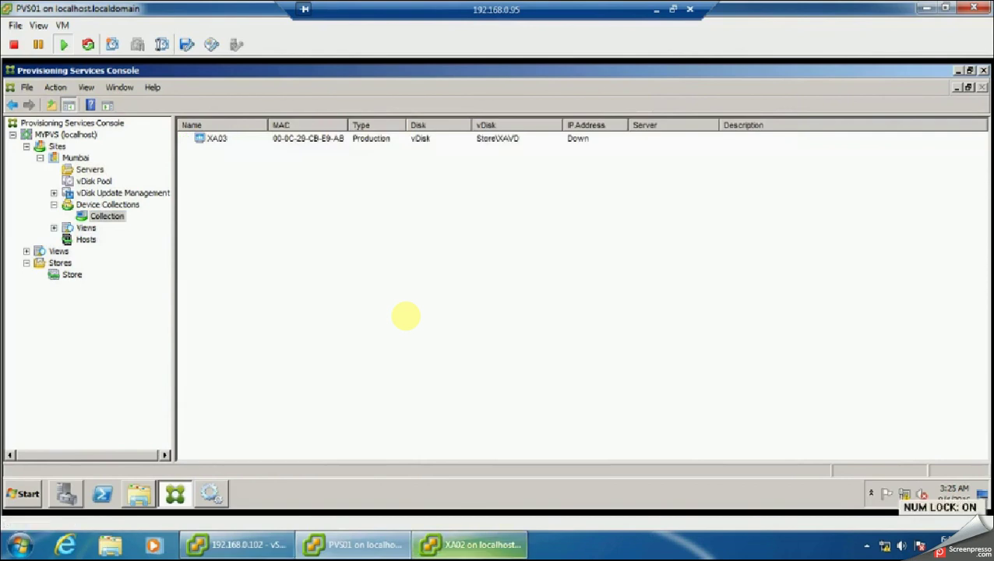
{"action": "left_click", "coordinate": [469, 544]}
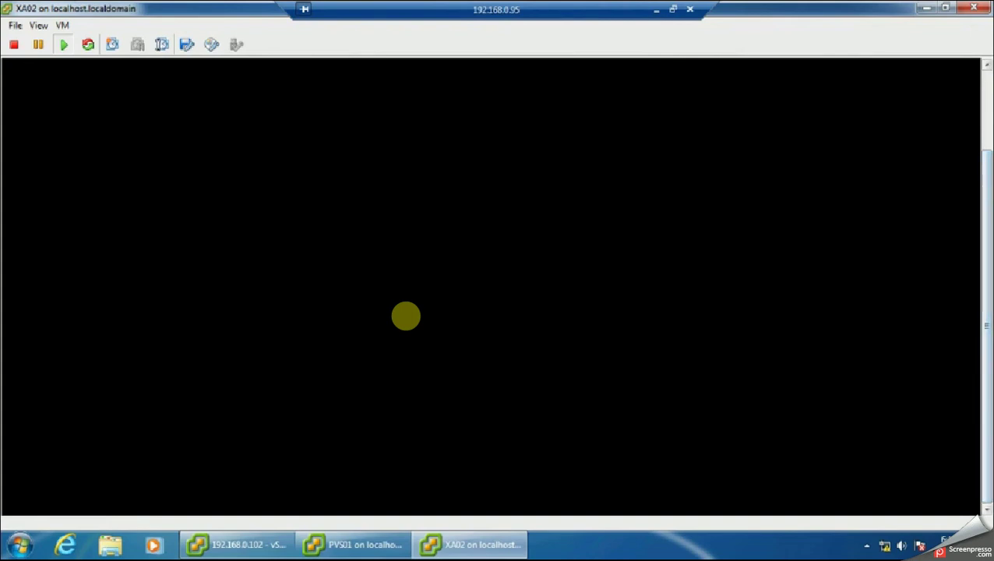
{"action": "key", "text": "alt+Tab"}
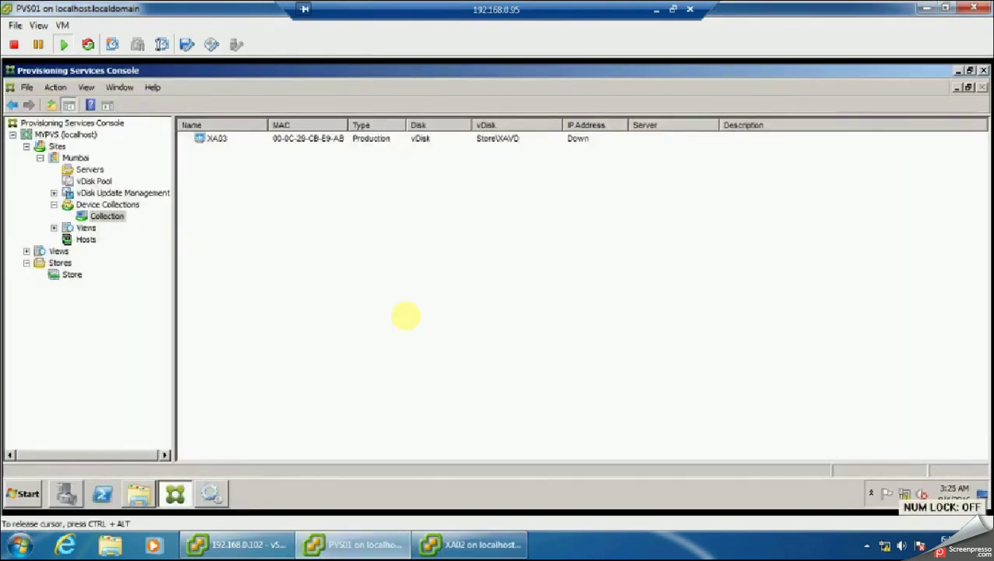
{"action": "right_click", "coordinate": [220, 138]}
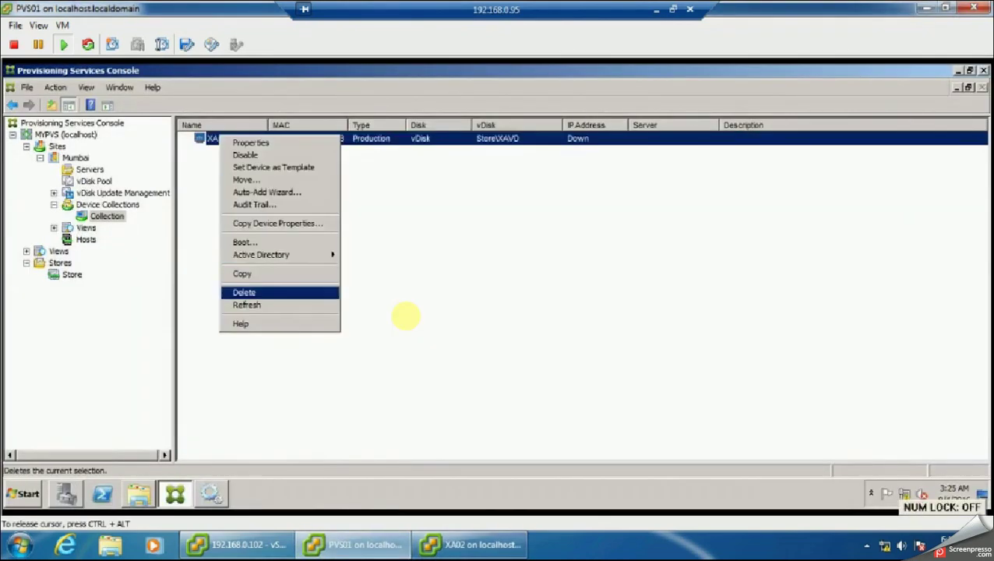
{"action": "left_click", "coordinate": [246, 305]}
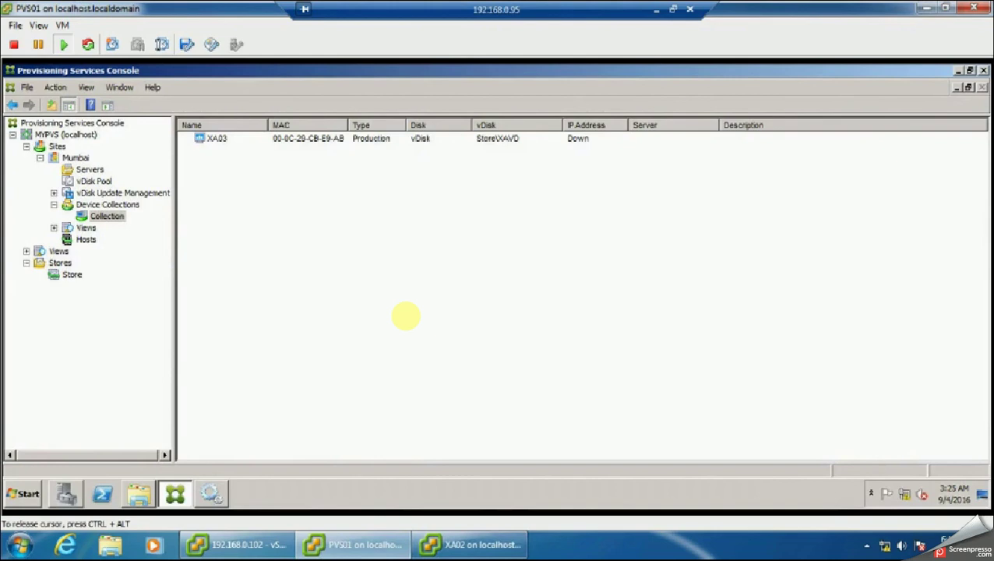
Look at the Mumbai site's vDisk Pool, then refresh PVS01 under Servers again.
{"action": "left_click", "coordinate": [94, 181]}
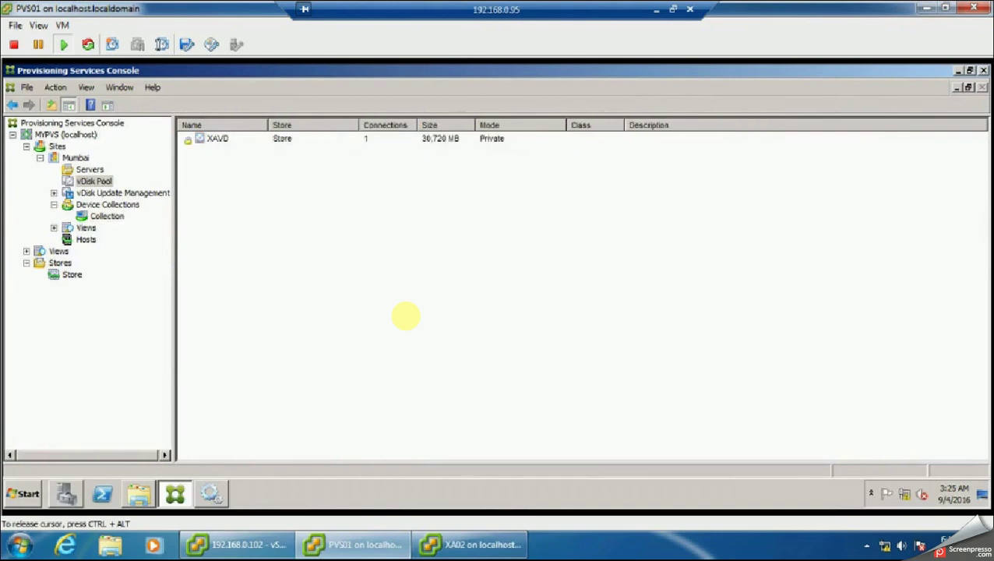
{"action": "left_click", "coordinate": [89, 169]}
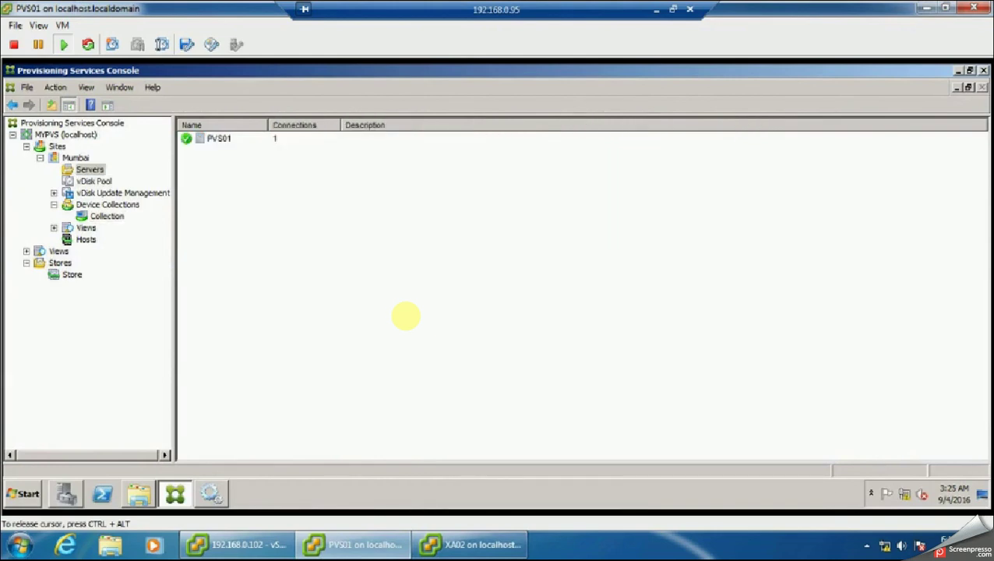
{"action": "right_click", "coordinate": [215, 138]}
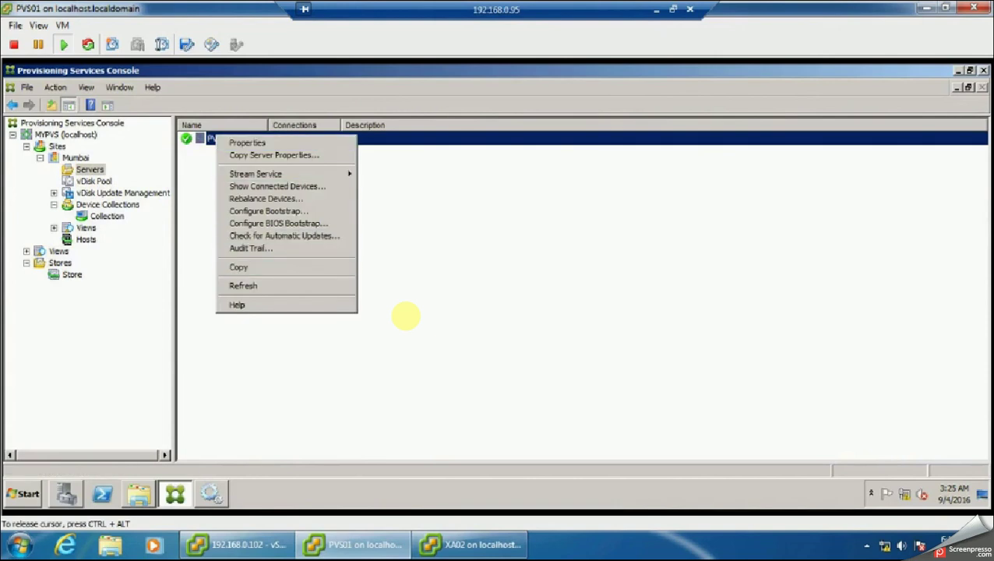
{"action": "left_click", "coordinate": [244, 285]}
Show the target devices connected to server PVS01, then close the list and return to the XA02 console.
{"action": "right_click", "coordinate": [217, 138]}
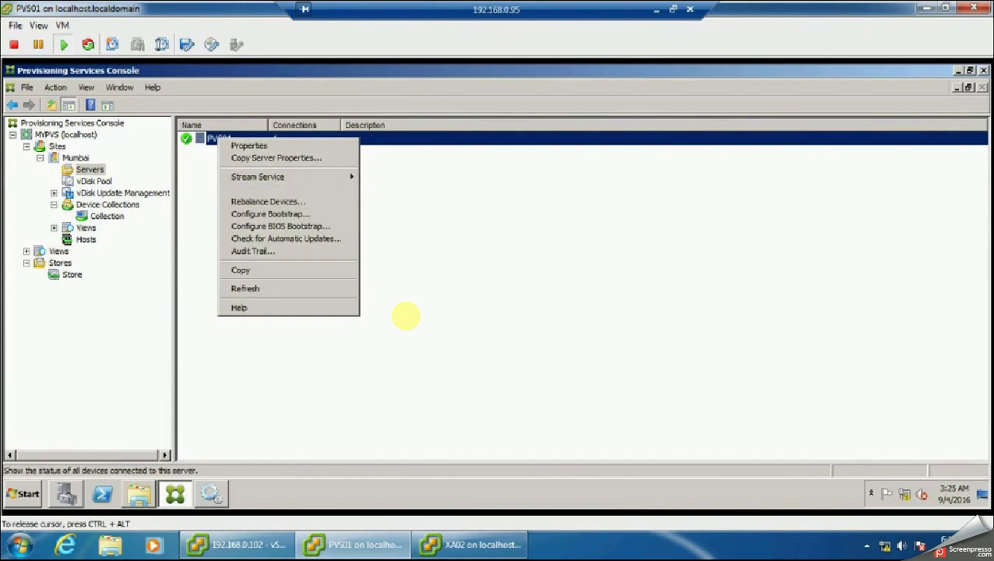
{"action": "left_click", "coordinate": [279, 189]}
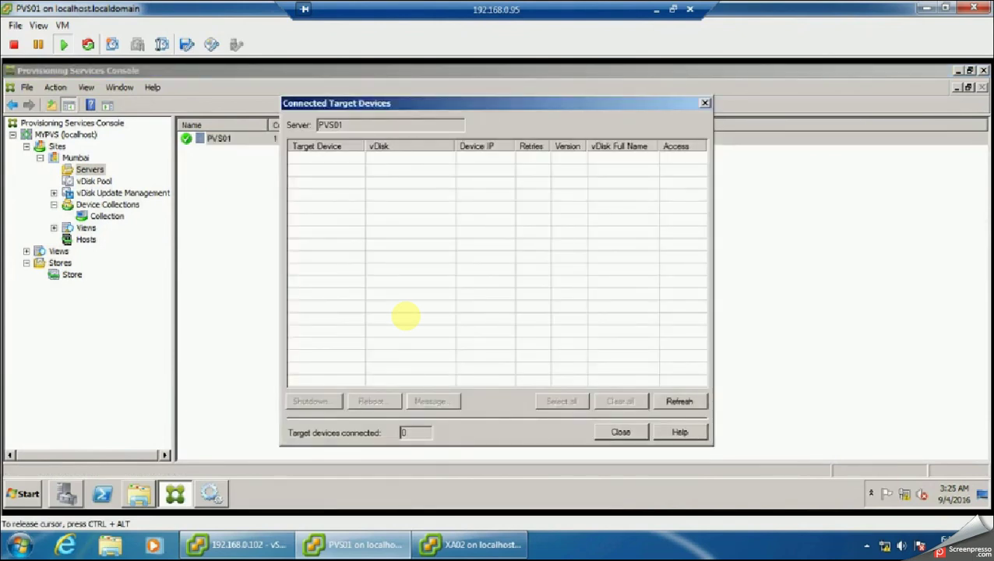
{"action": "key", "text": "Escape"}
{"action": "key", "text": "alt+Tab"}
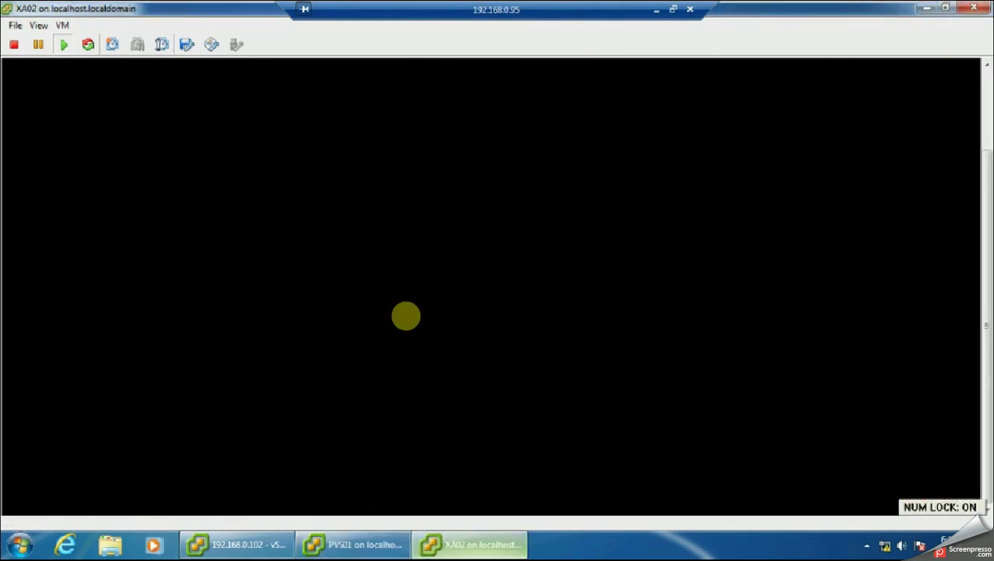